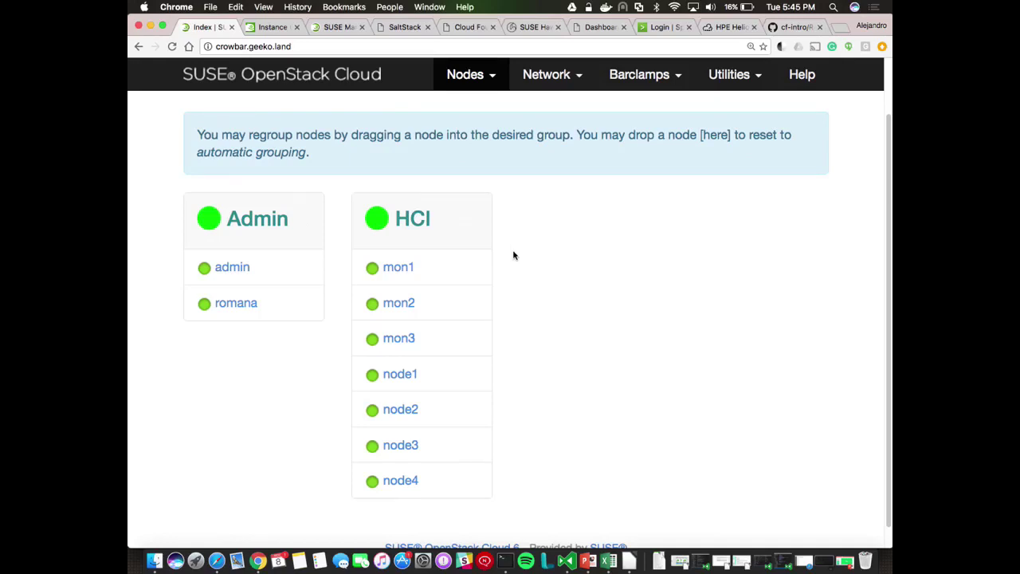
# Open the OpenStack barclamps page and scroll through each proposal's deployment status
pyautogui.click(647, 79)
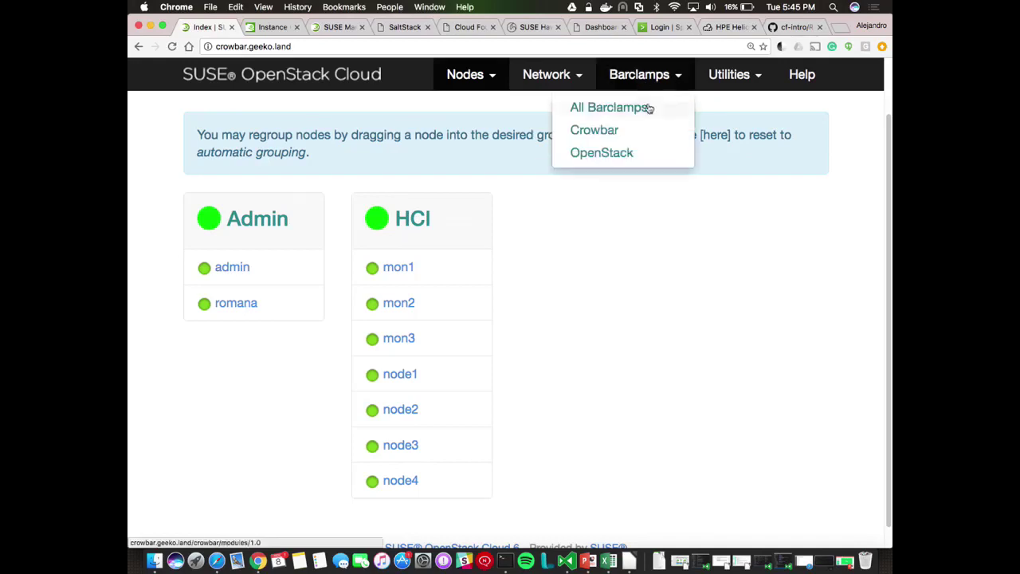
pyautogui.click(629, 152)
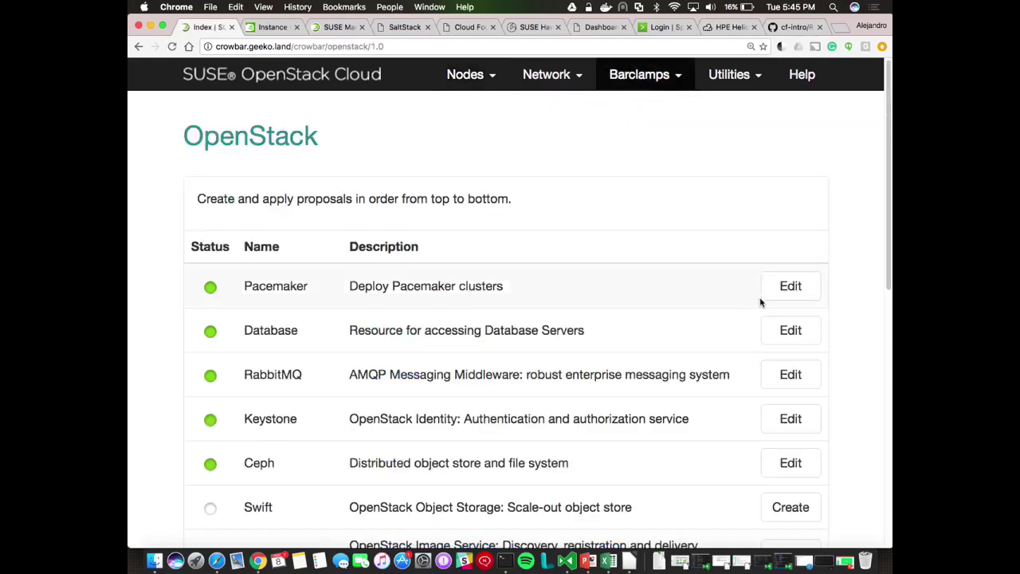
pyautogui.scroll(-5, 837, 382)
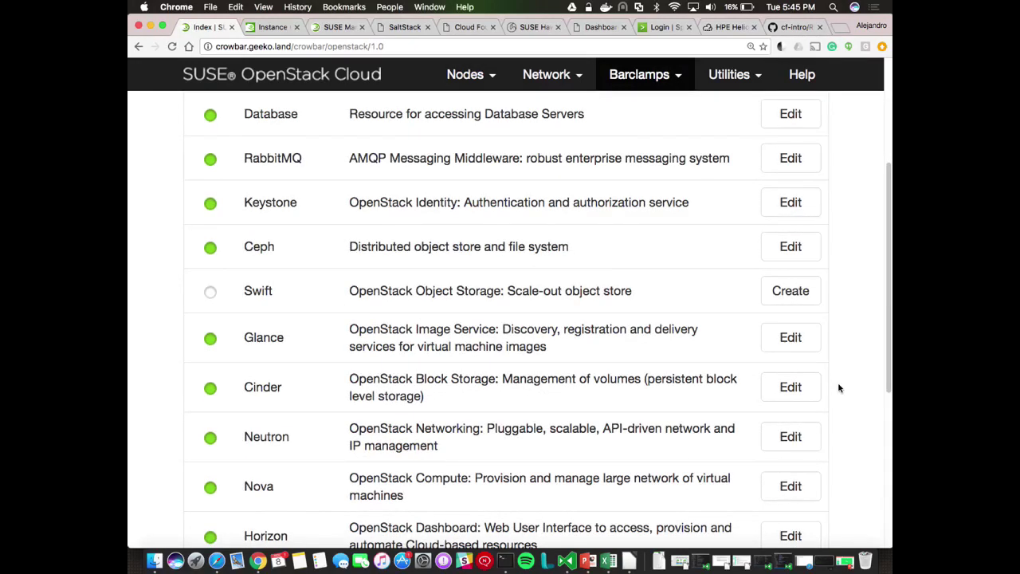
# Open the Ceph proposal for editing and scroll through its attributes
pyautogui.click(797, 255)
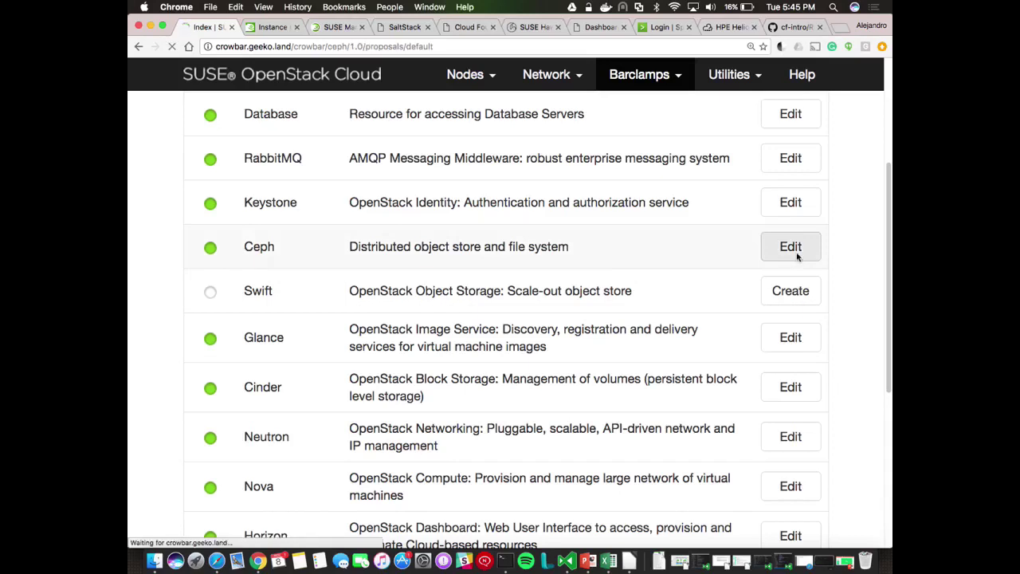
pyautogui.scroll(-6, 846, 308)
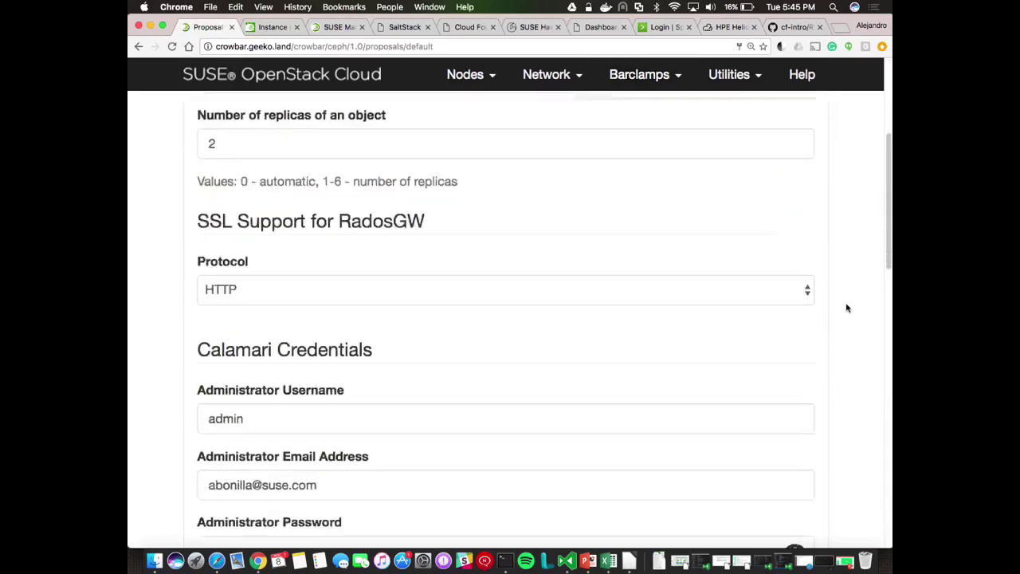
pyautogui.scroll(-2, 846, 308)
pyautogui.scroll(5, 846, 307)
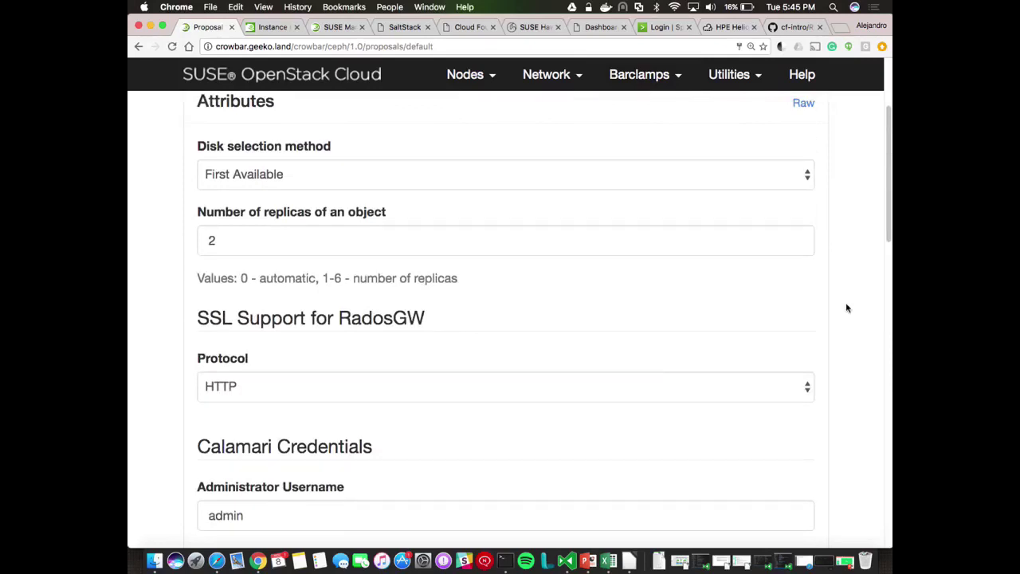
pyautogui.scroll(-15, 847, 308)
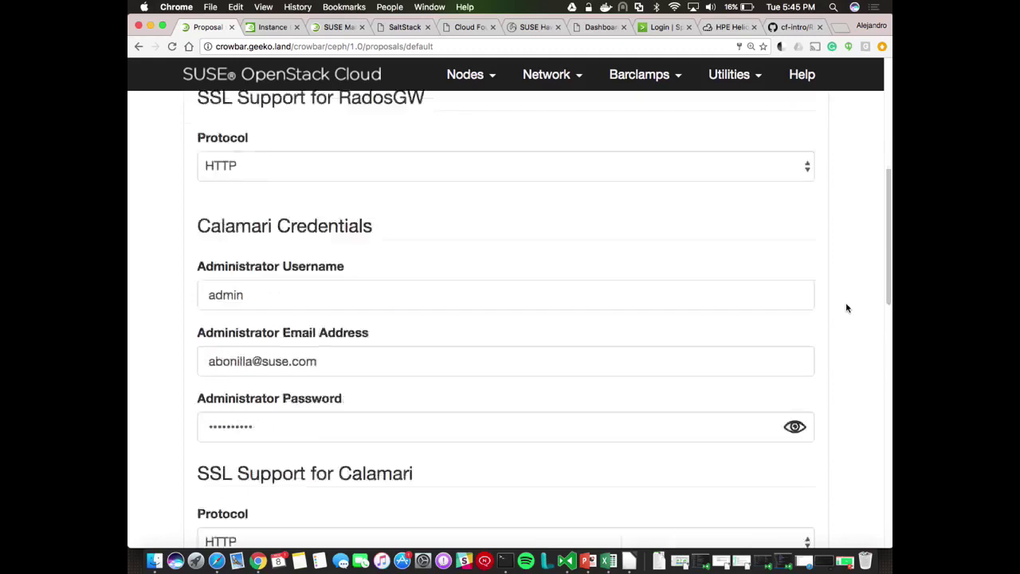
pyautogui.scroll(-3, 846, 307)
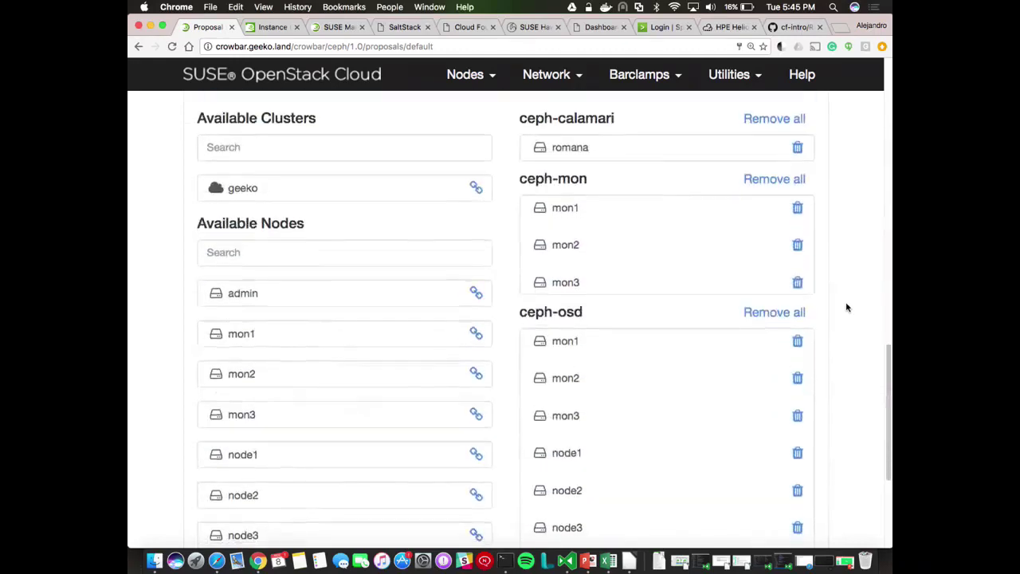
pyautogui.scroll(-1, 846, 307)
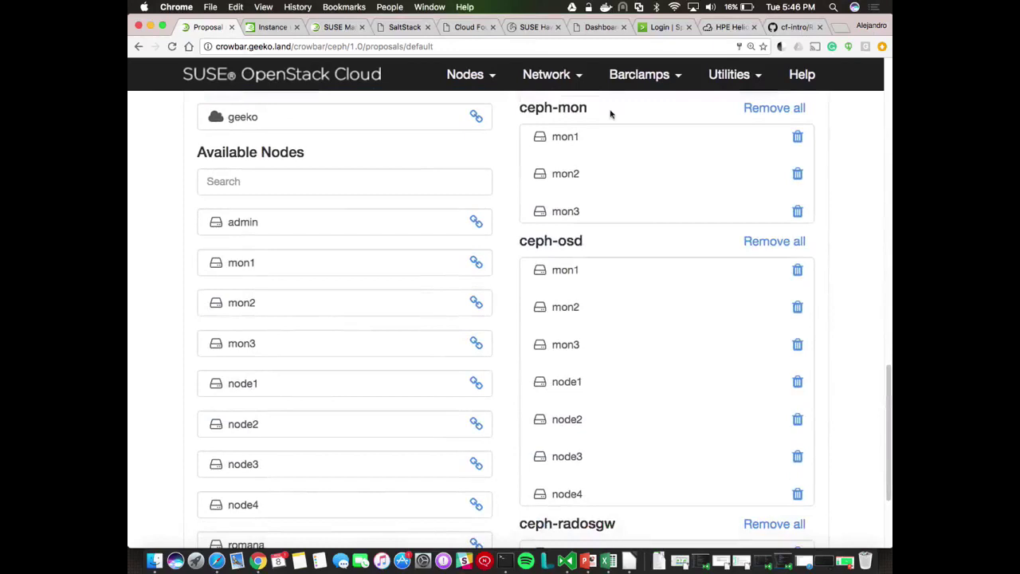
# Try adding mon2 and node1 to the ceph-mon role, then remove node1 again
pyautogui.moveTo(330, 303); pyautogui.dragTo(302, 319)
pyautogui.scroll(-3, 831, 399)
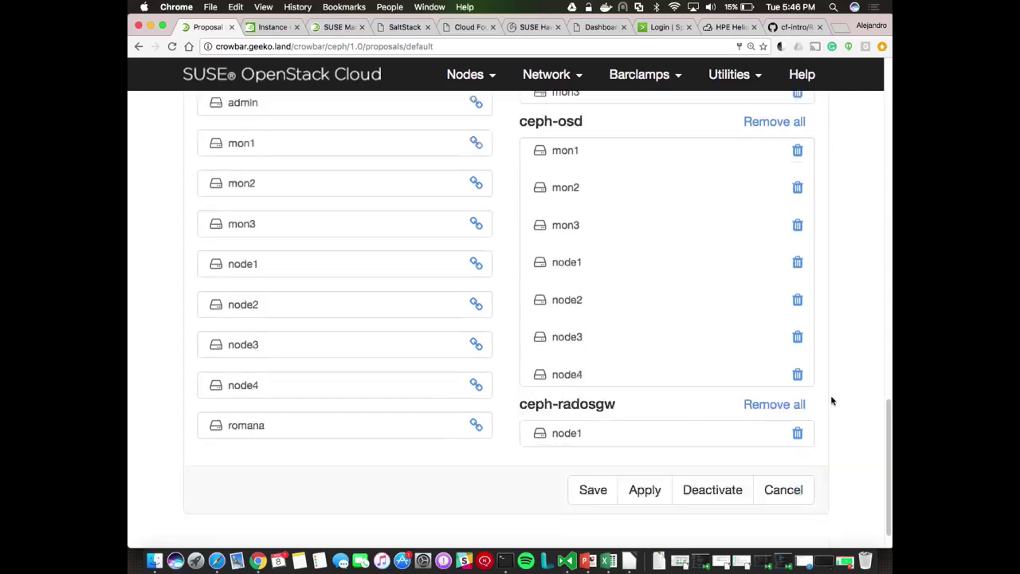
pyautogui.scroll(2, 831, 400)
pyautogui.scroll(1, 692, 497)
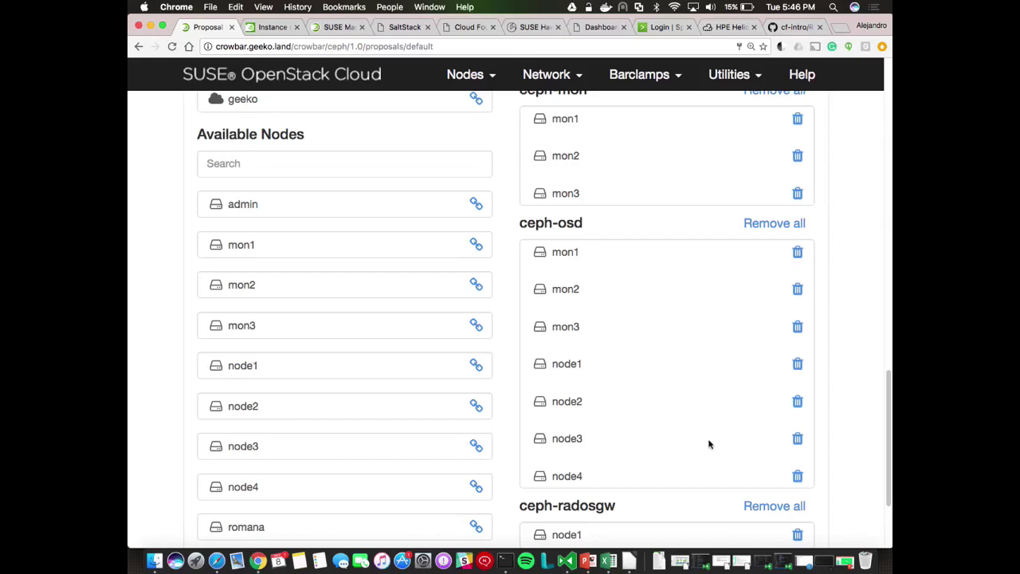
pyautogui.moveTo(276, 366); pyautogui.dragTo(573, 194)
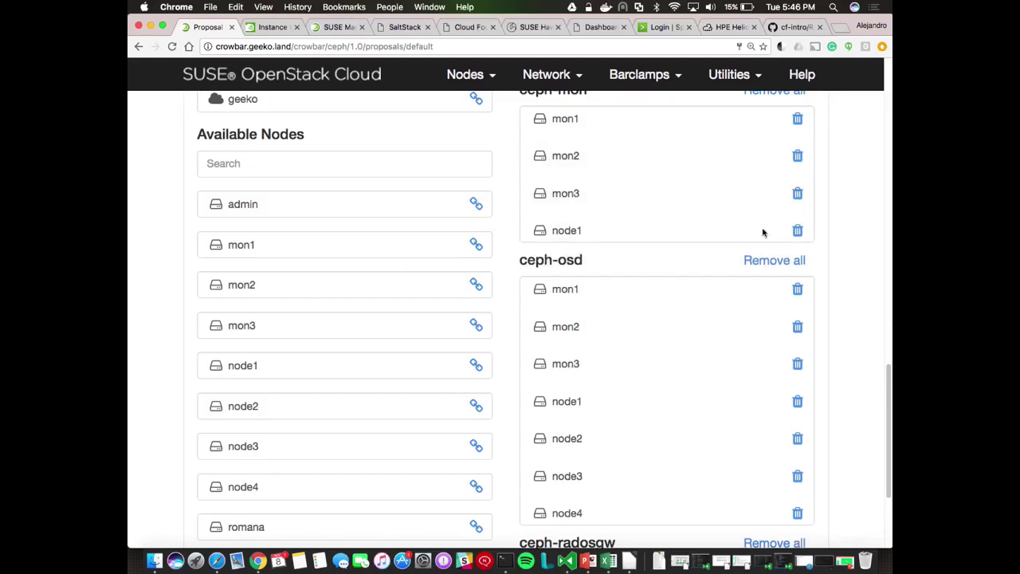
pyautogui.click(797, 230)
pyautogui.scroll(-4, 859, 348)
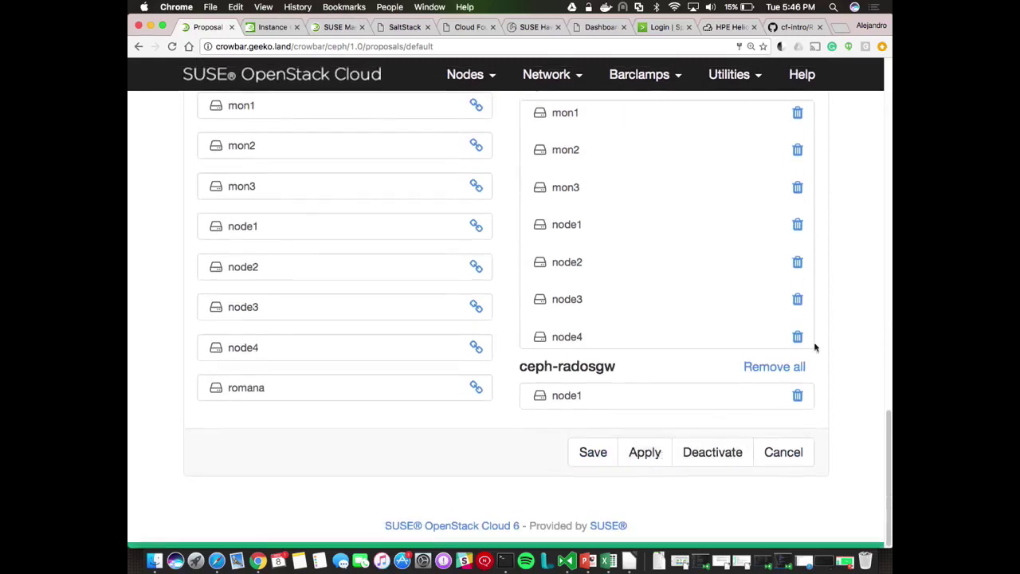
pyautogui.scroll(10, 845, 343)
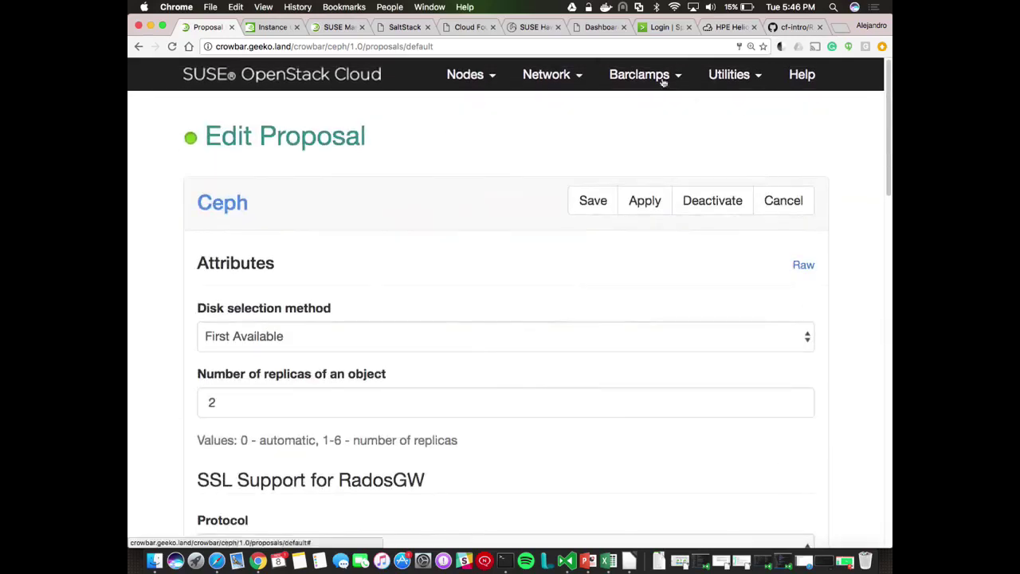
# Return to the OpenStack barclamps list, discarding the unsaved Ceph changes
pyautogui.click(661, 74)
pyautogui.click(647, 157)
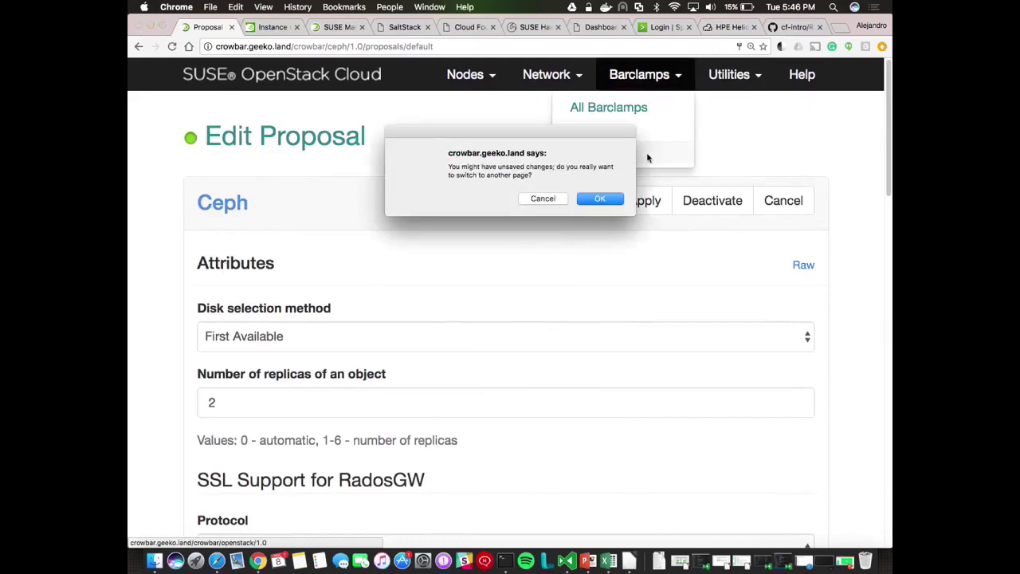
pyautogui.click(598, 199)
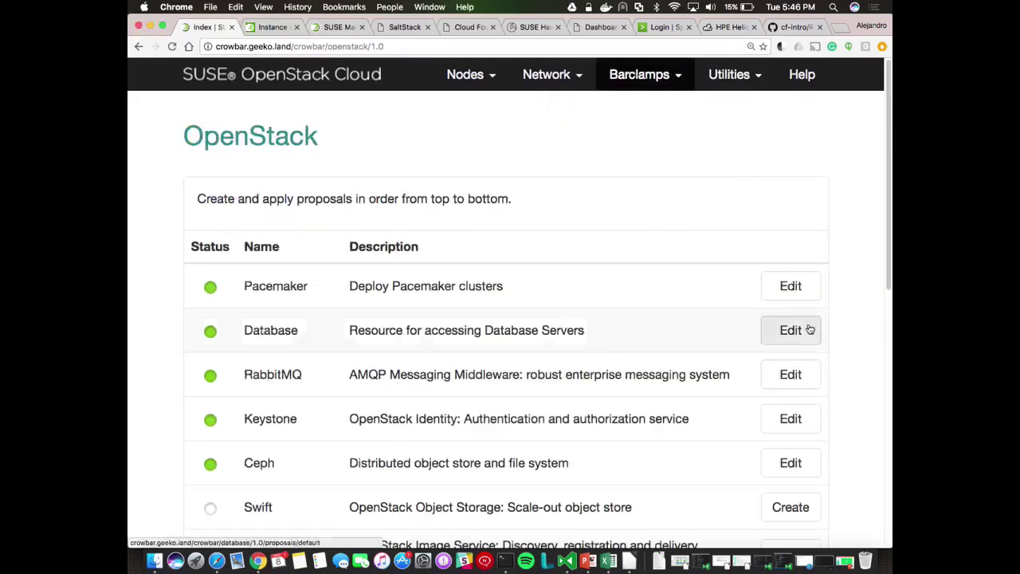
pyautogui.scroll(-5, 845, 426)
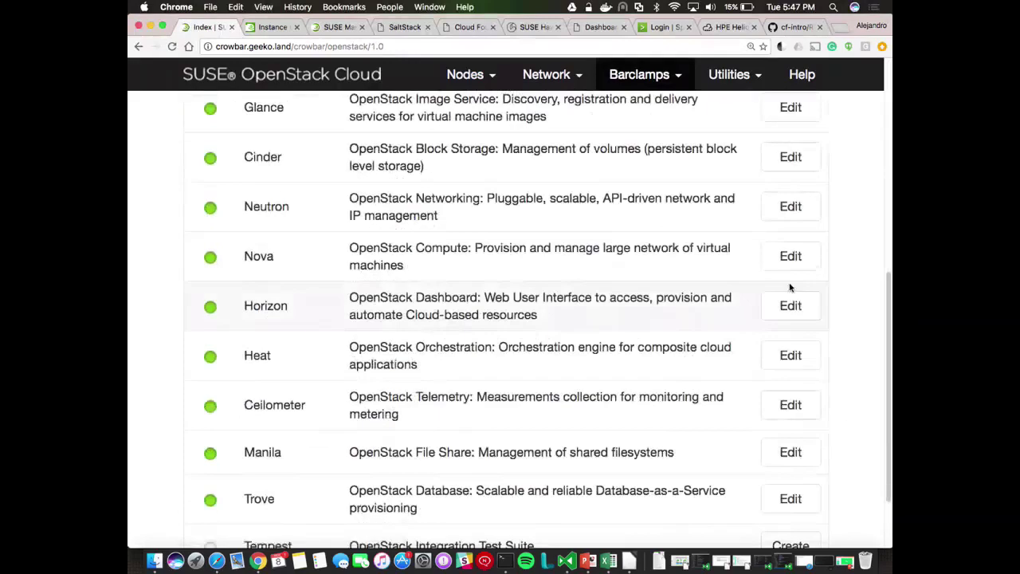
# Open the Nova proposal and inspect its allocation ratios: RAM 1, CPU 16, disk 1
pyautogui.click(788, 266)
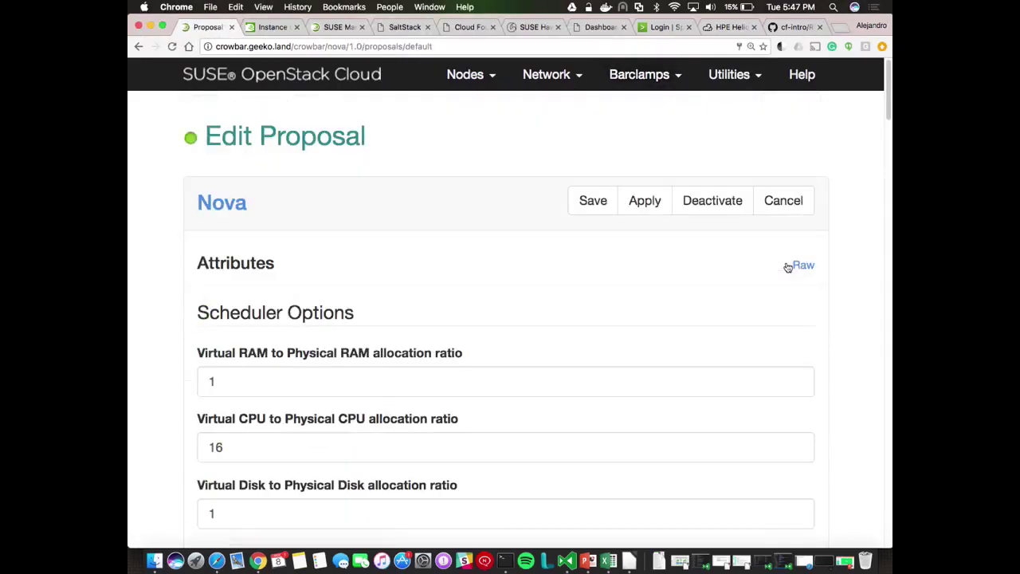
pyautogui.scroll(-2, 847, 353)
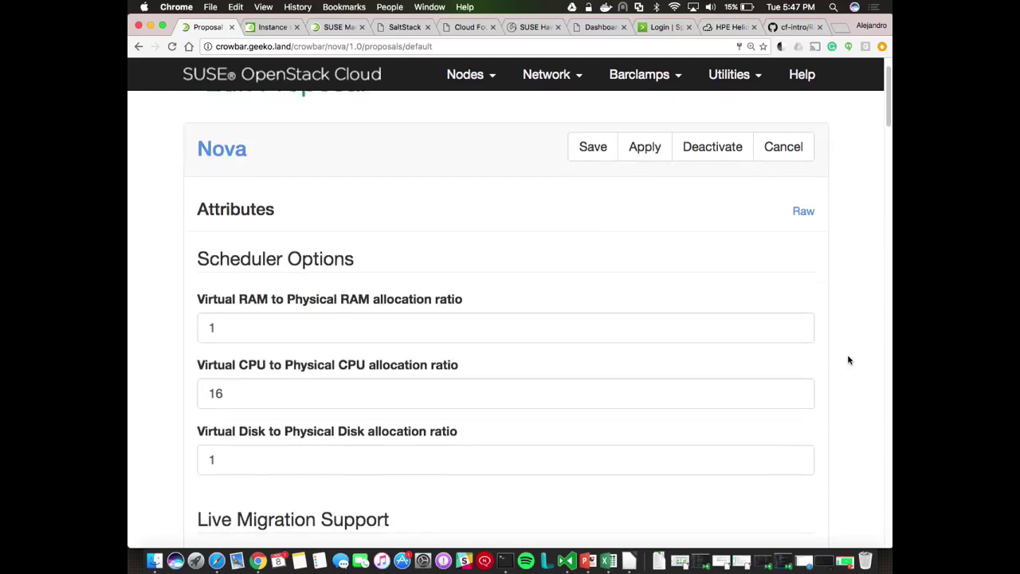
pyautogui.scroll(-2, 847, 360)
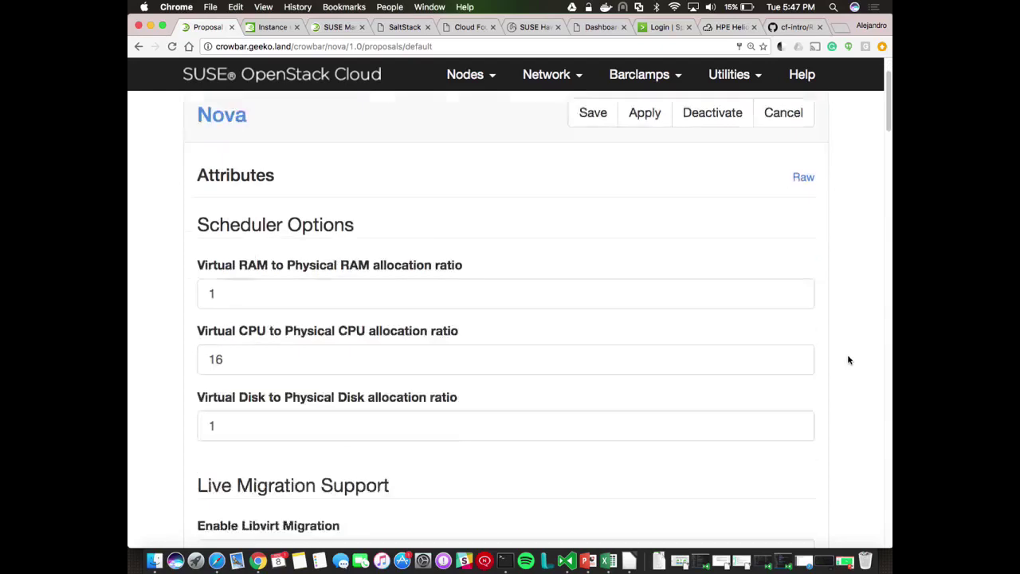
pyautogui.click(275, 263)
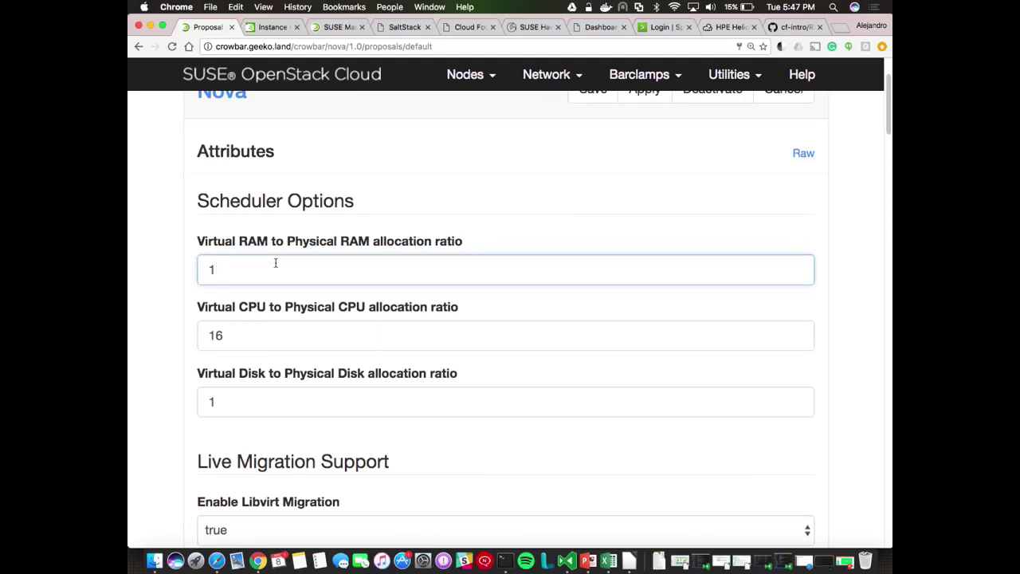
pyautogui.click(248, 330)
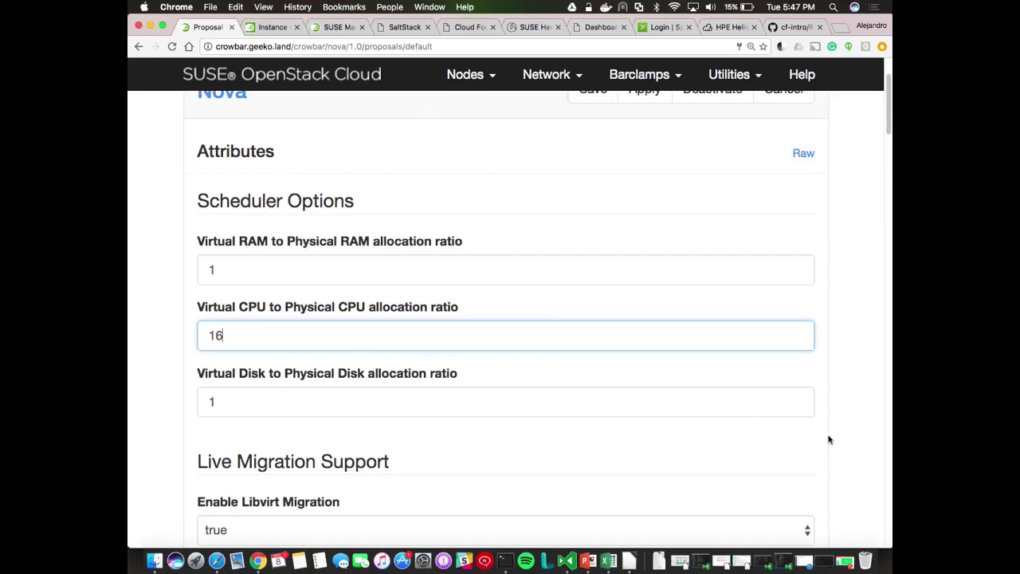
pyautogui.scroll(-1, 828, 439)
pyautogui.scroll(-2, 828, 439)
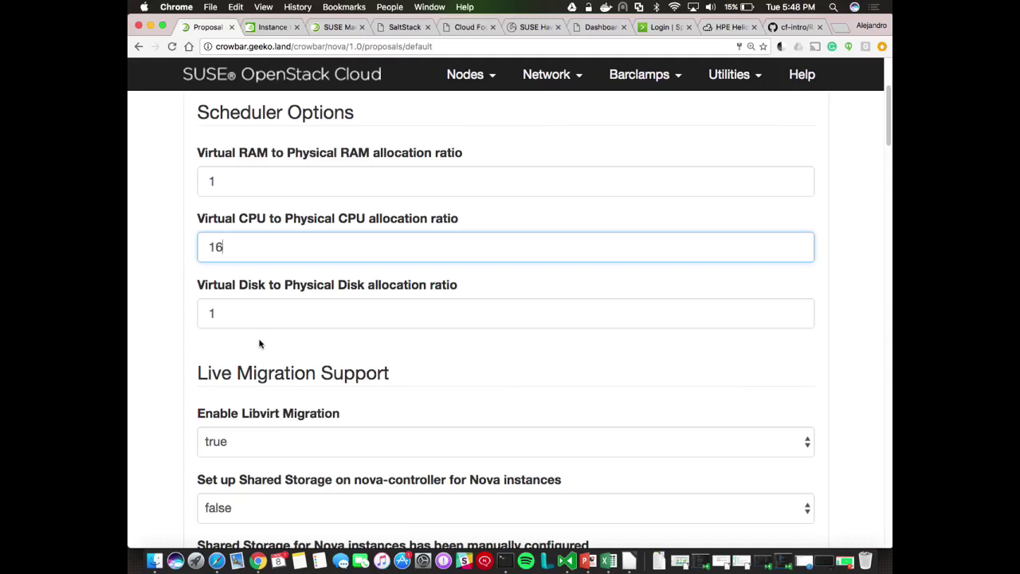
pyautogui.scroll(-5, 848, 382)
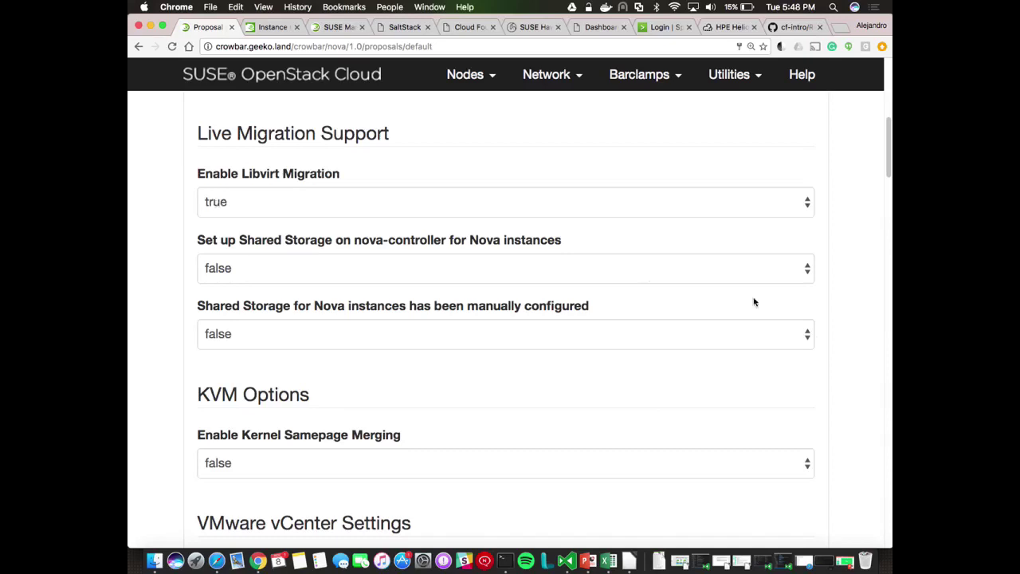
pyautogui.scroll(-5, 847, 404)
pyautogui.scroll(-2, 847, 404)
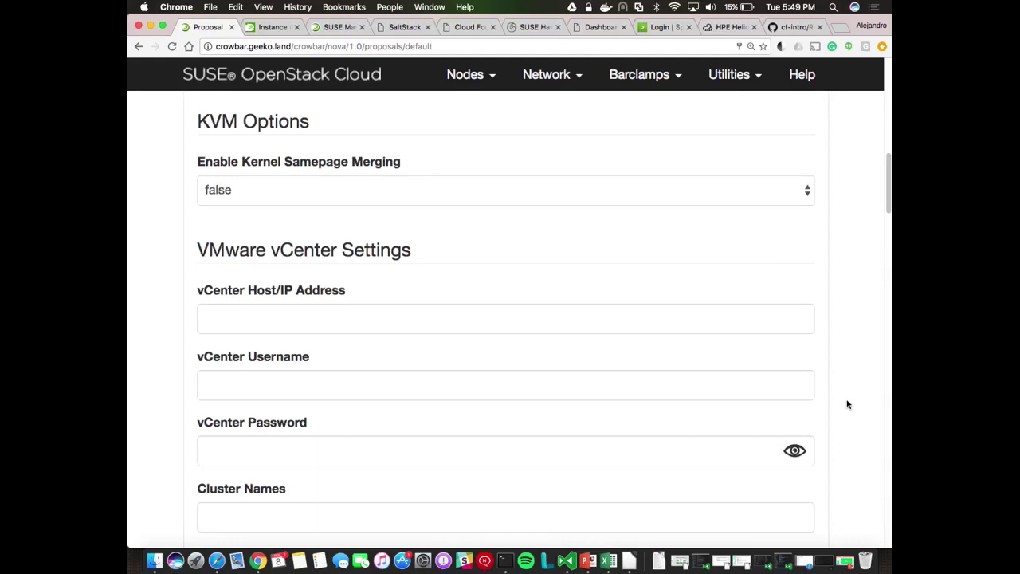
pyautogui.scroll(-3, 847, 404)
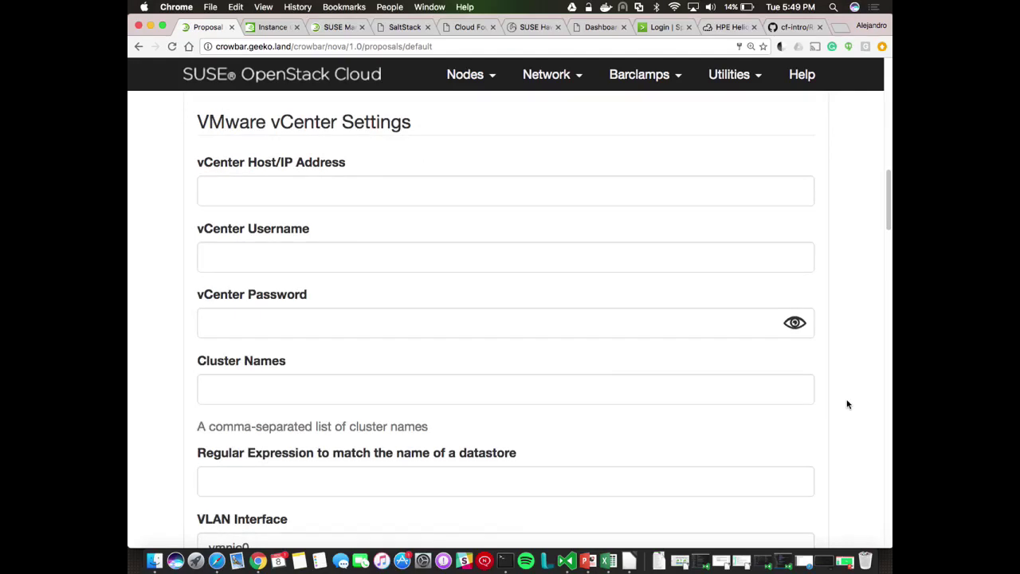
pyautogui.scroll(-15, 848, 404)
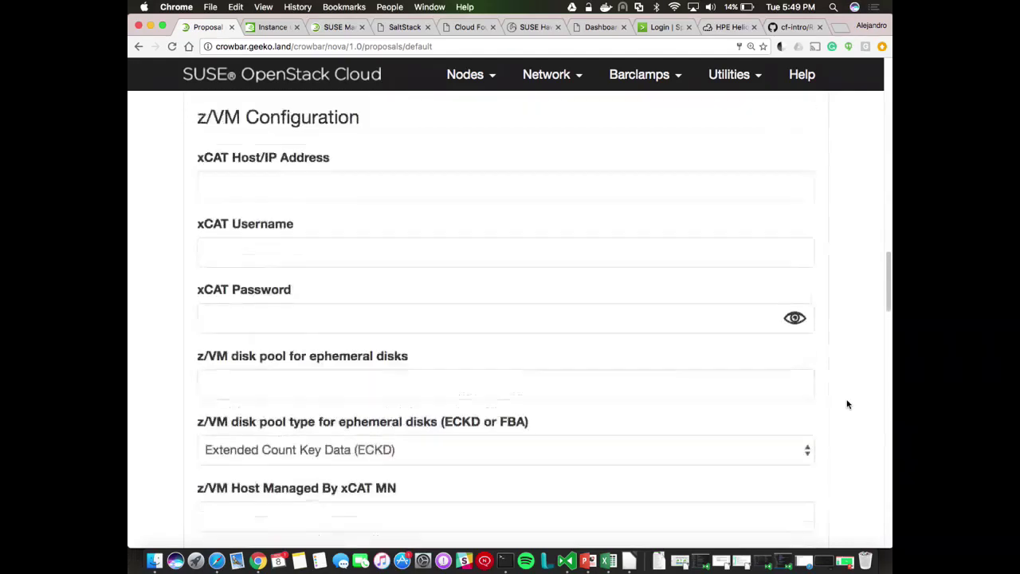
pyautogui.scroll(-20, 848, 404)
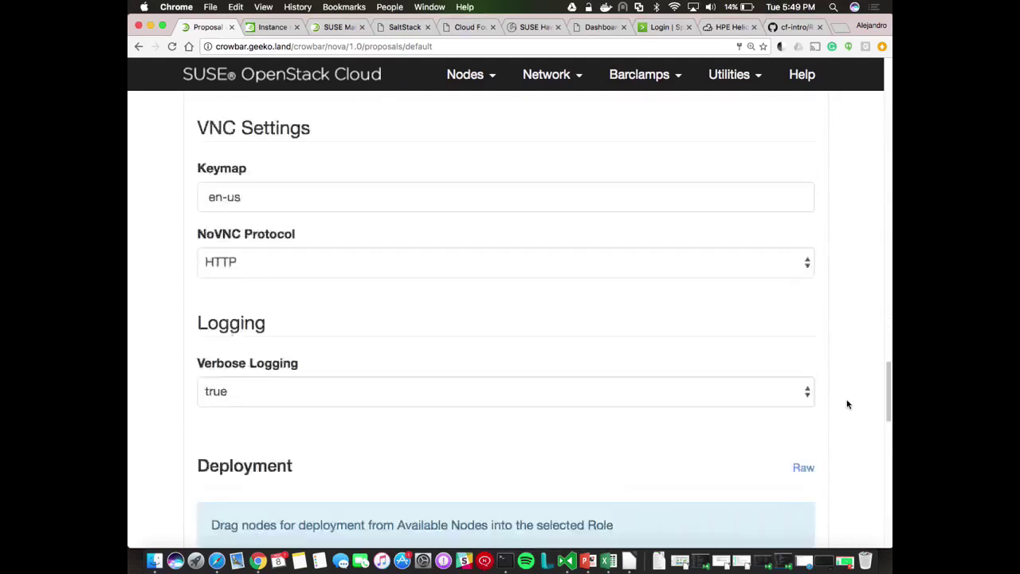
pyautogui.scroll(-12, 848, 404)
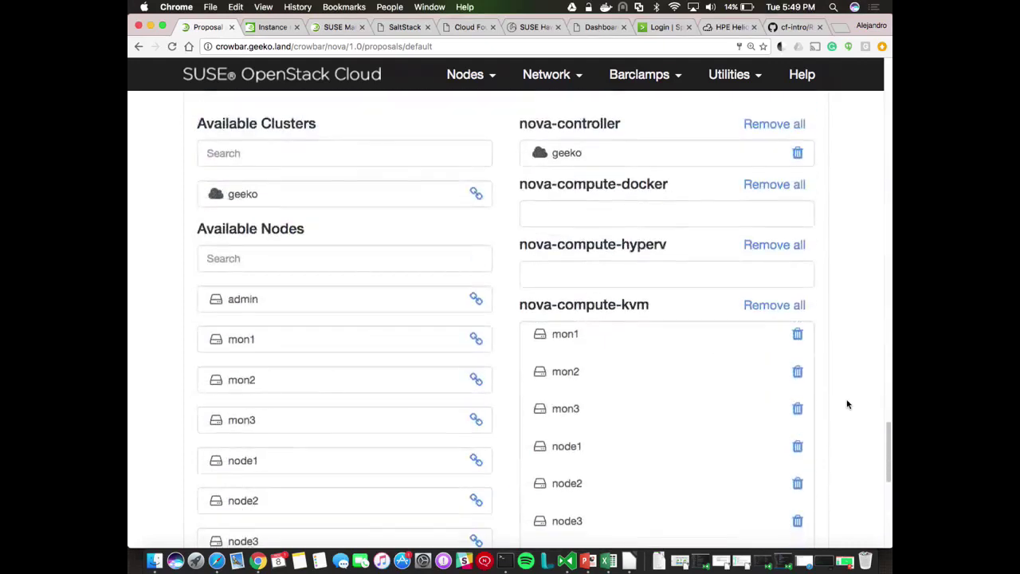
pyautogui.scroll(-3, 848, 404)
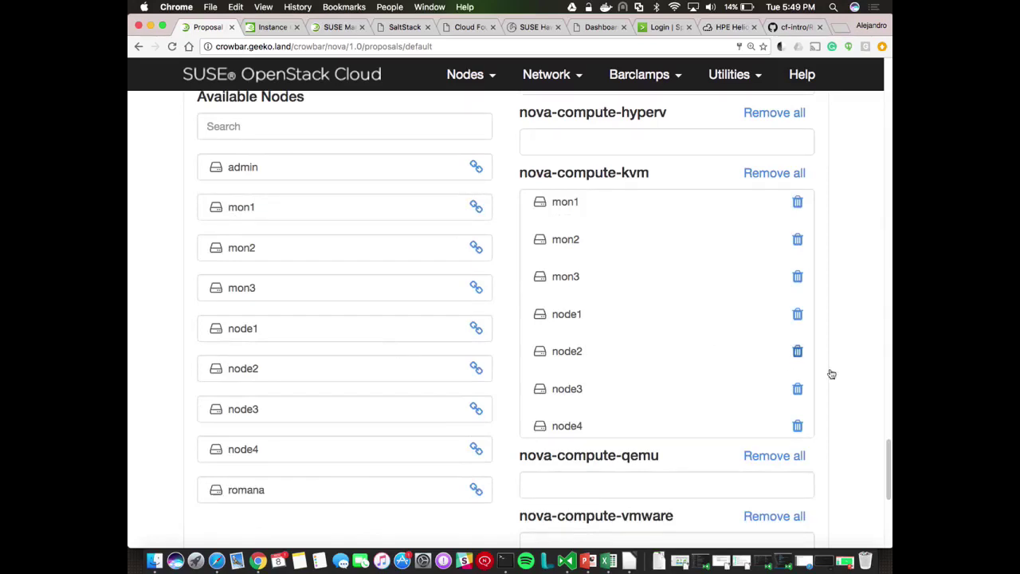
pyautogui.scroll(-3, 839, 378)
pyautogui.scroll(-5, 839, 378)
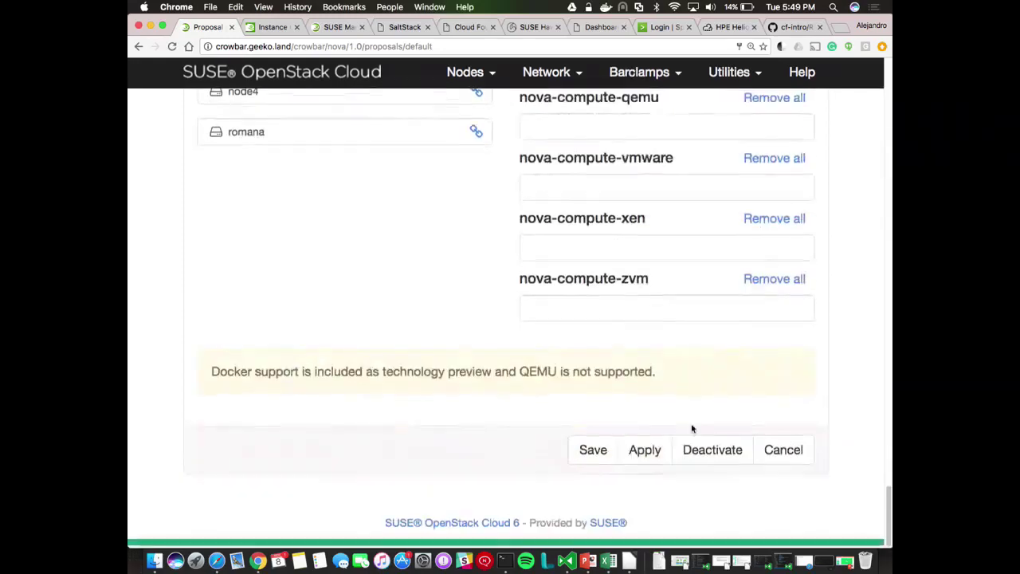
pyautogui.scroll(15, 828, 363)
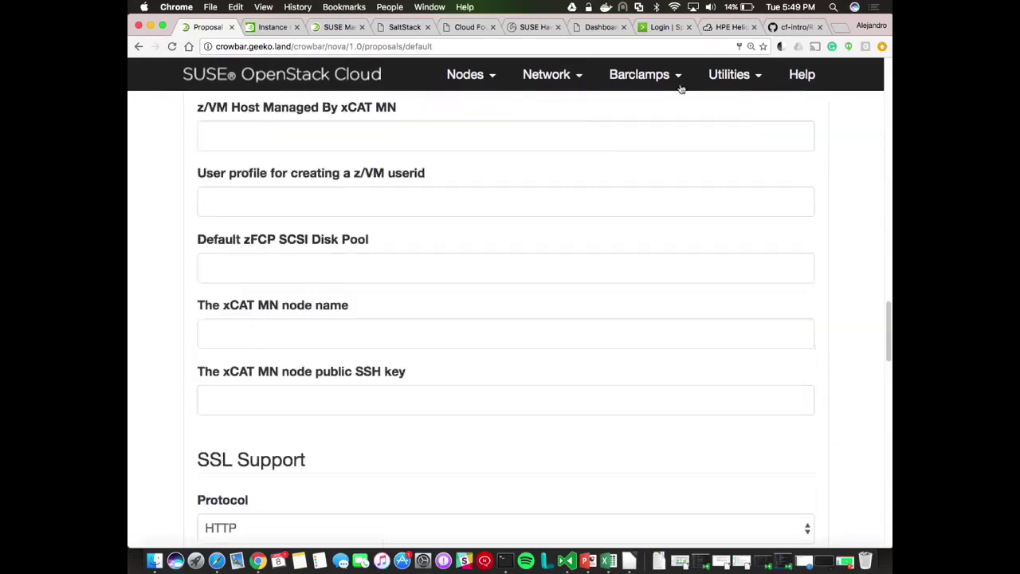
# Revisit the OpenStack barclamps overview in Crowbar
pyautogui.moveTo(678, 86)
pyautogui.click(621, 152)
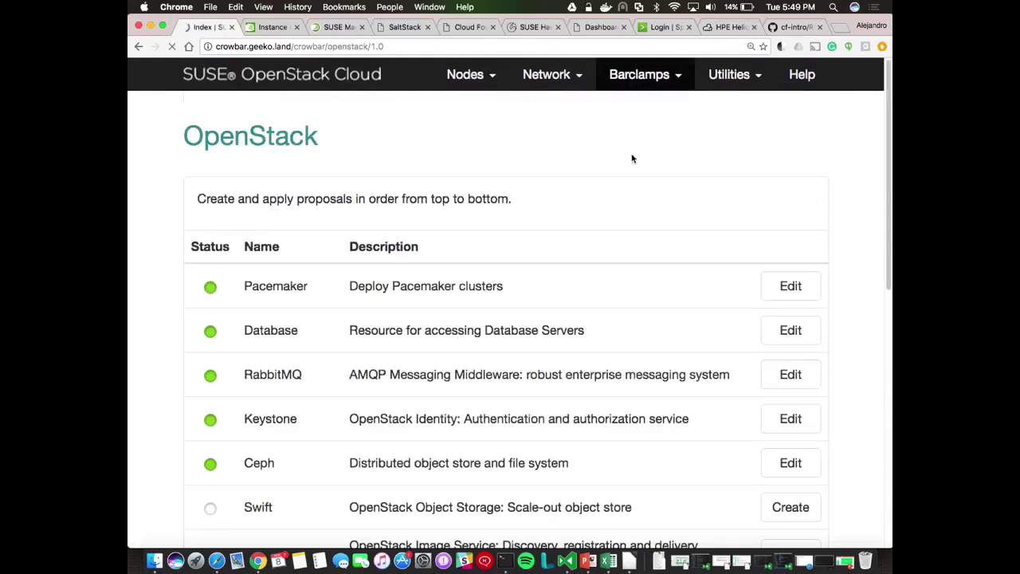
pyautogui.scroll(-3, 862, 361)
pyautogui.scroll(-5, 862, 361)
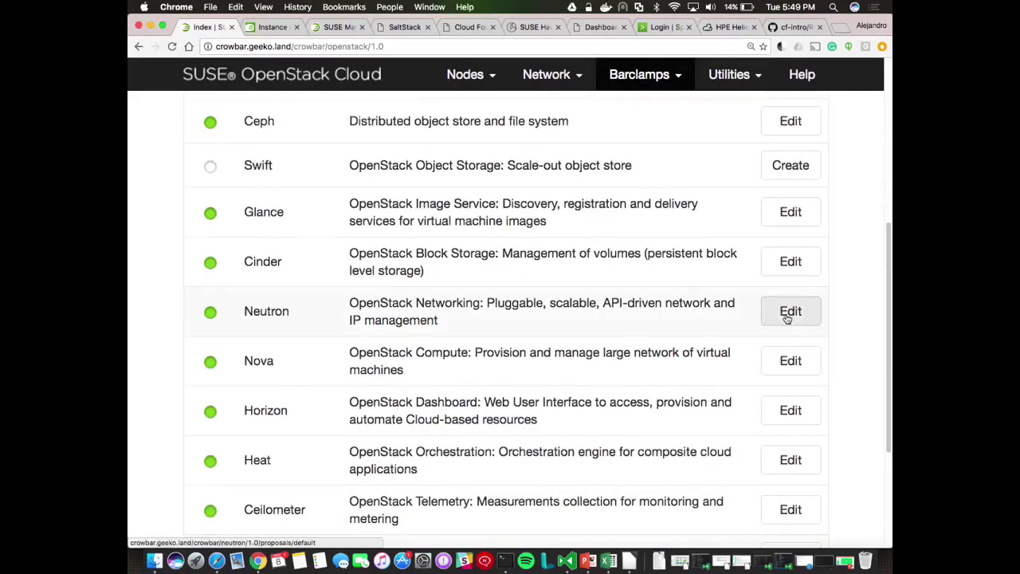
pyautogui.scroll(8, 869, 328)
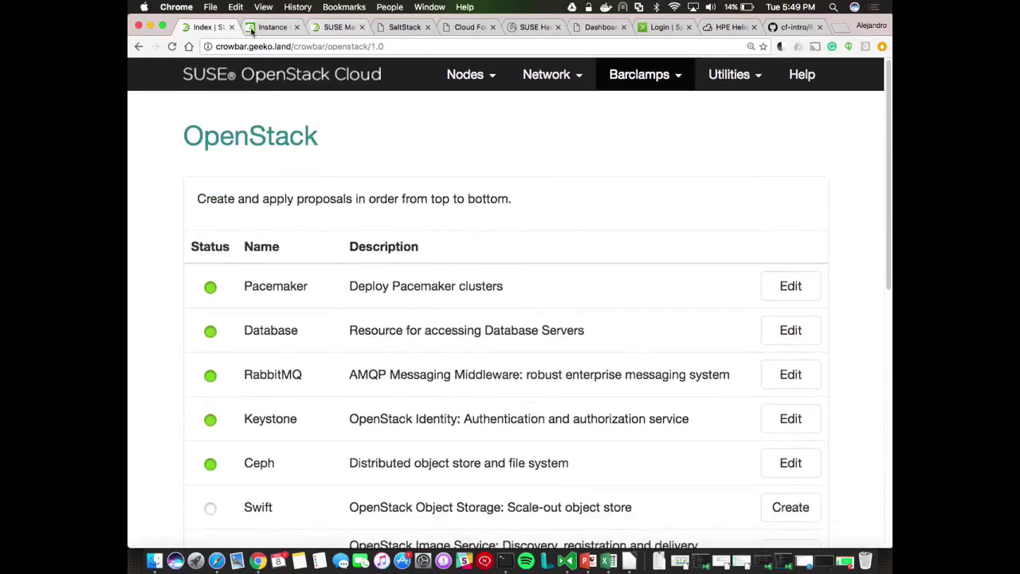
# Switch to the Horizon dashboard, go to its home page and reload it
pyautogui.click(273, 26)
pyautogui.click(211, 78)
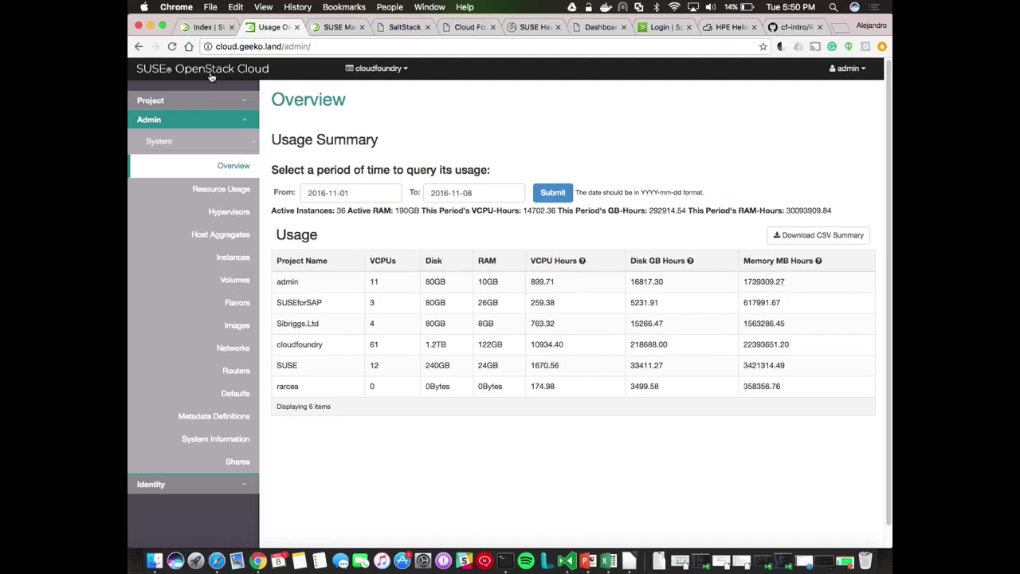
pyautogui.press('super+r')
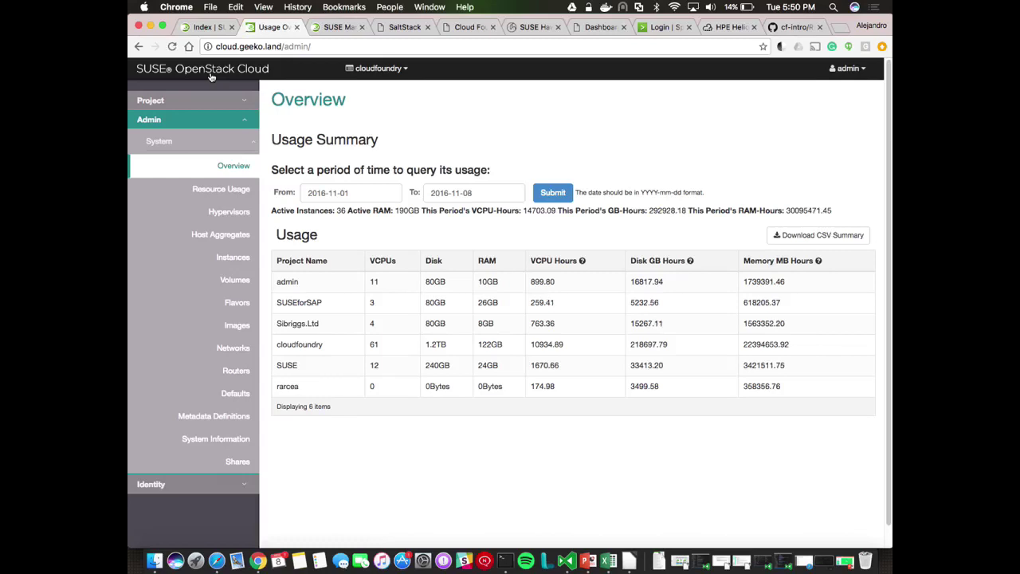
# Switch to the SUSE project and show its Instances list
pyautogui.click(377, 68)
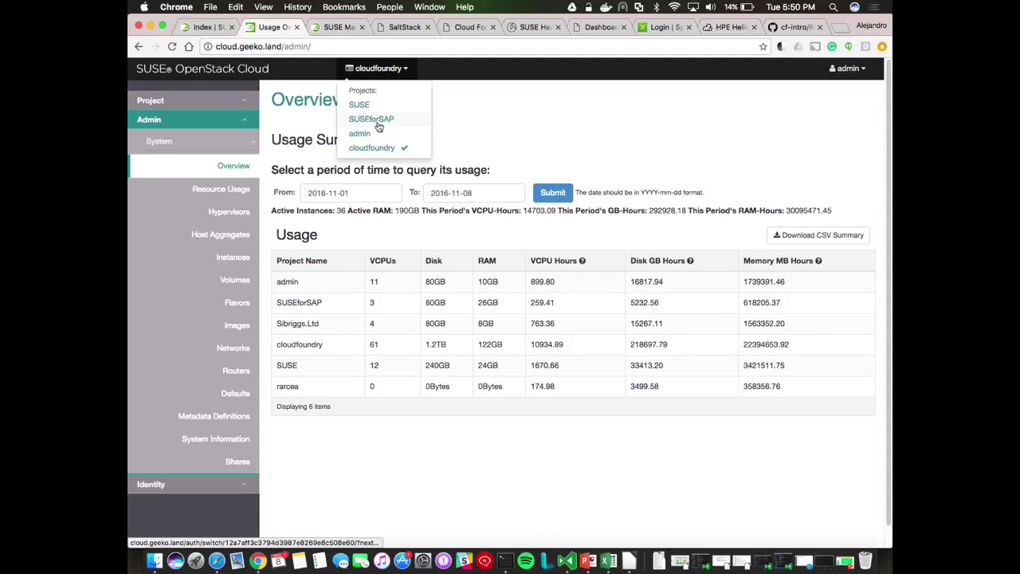
pyautogui.click(586, 123)
pyautogui.click(248, 144)
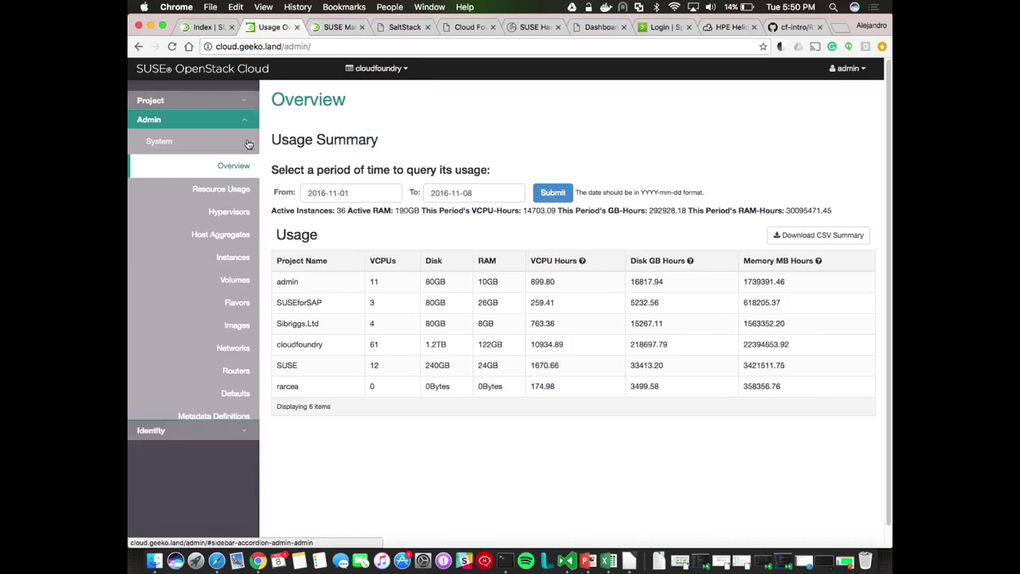
pyautogui.click(233, 96)
pyautogui.click(236, 169)
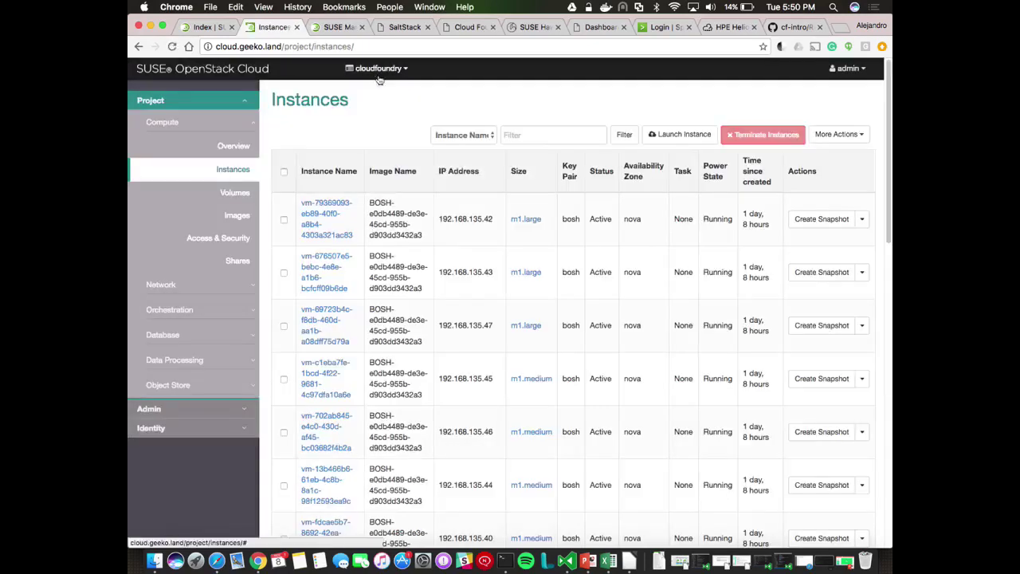
pyautogui.click(380, 70)
pyautogui.click(379, 111)
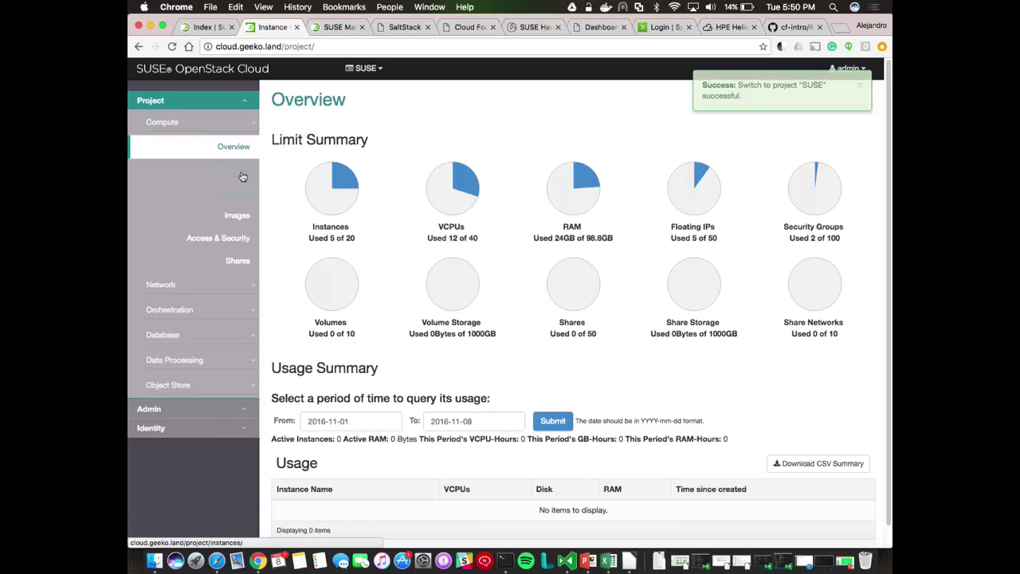
pyautogui.click(239, 172)
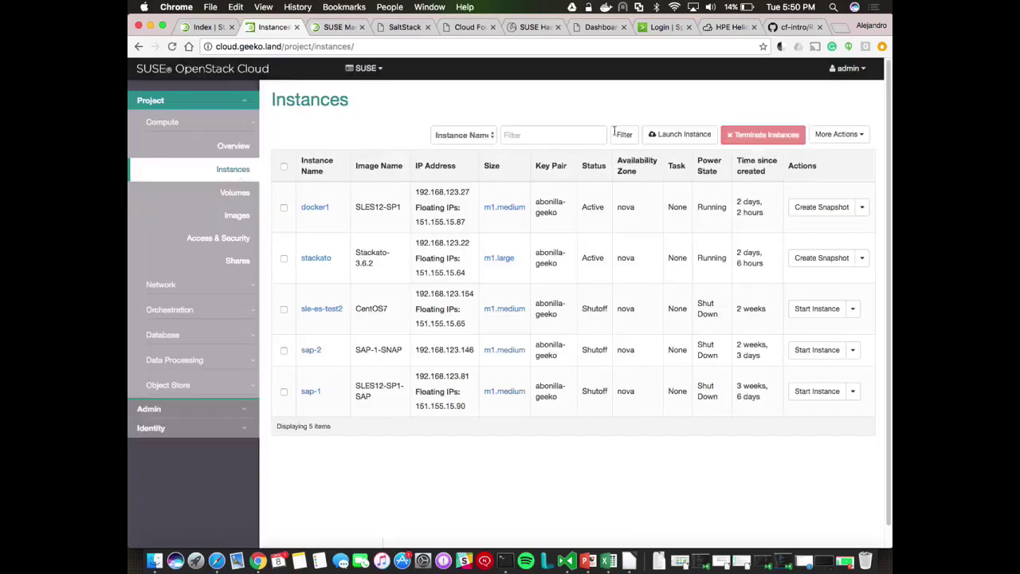
# Start a new instance named hci-demo, m1.medium, booting from the SLES12-SP1 image
pyautogui.click(684, 134)
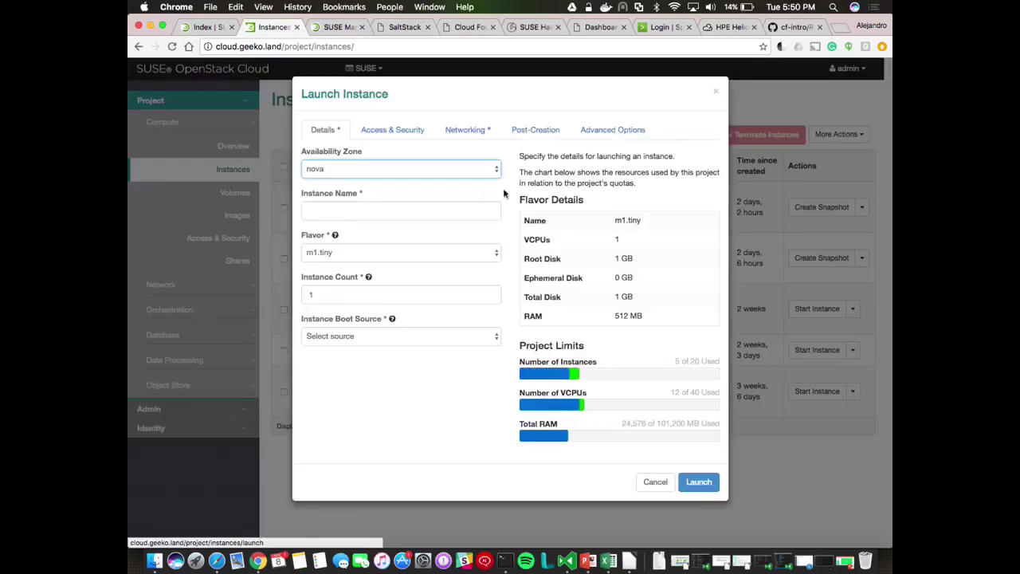
pyautogui.click(412, 205)
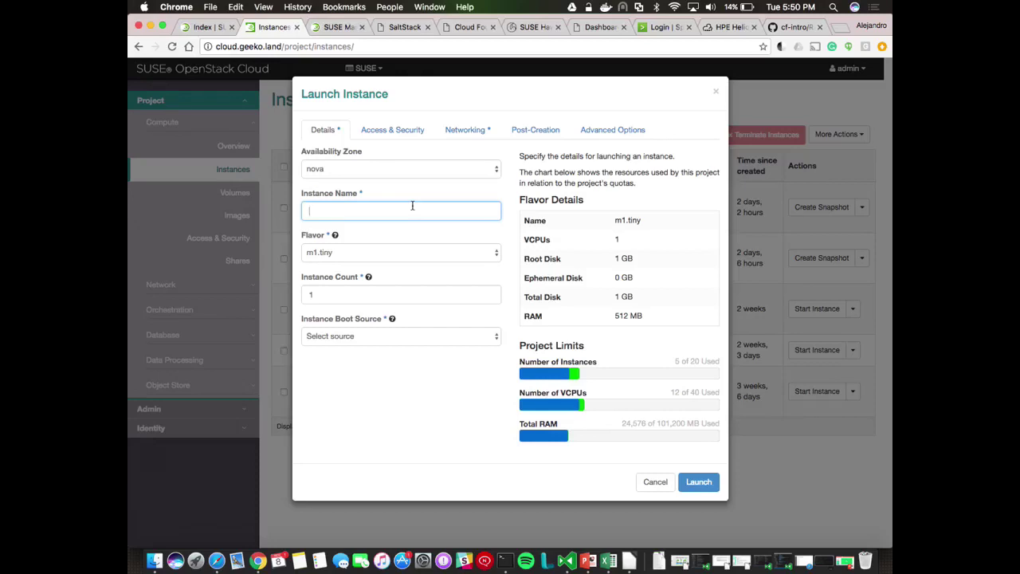
pyautogui.write('hci-demo')
pyautogui.click(426, 252)
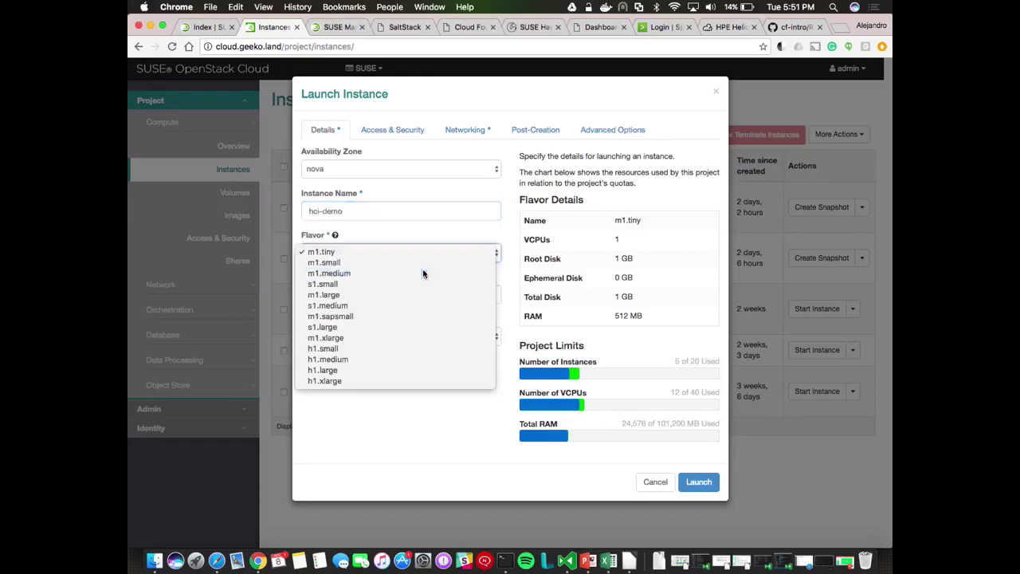
pyautogui.click(423, 273)
pyautogui.click(370, 342)
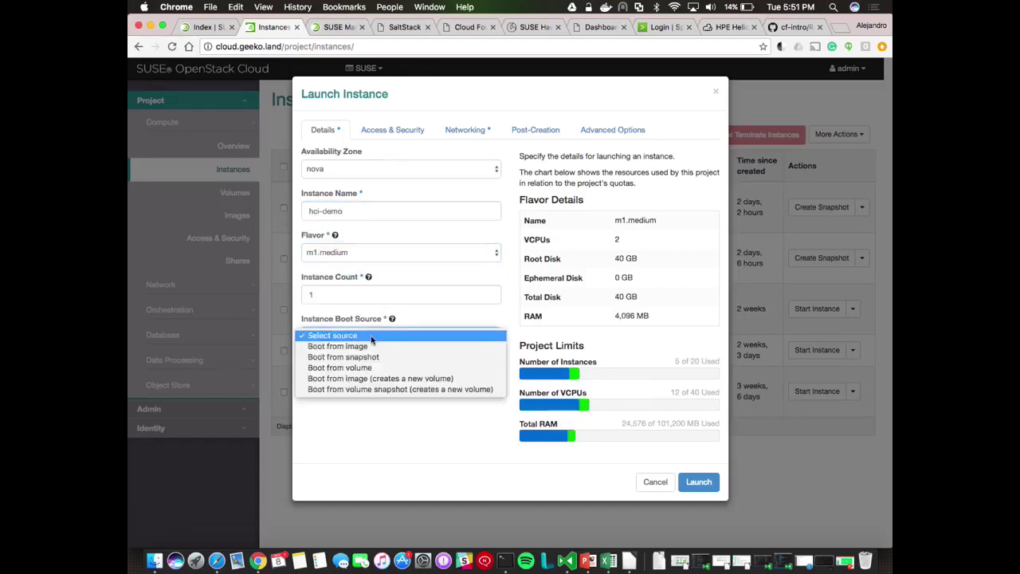
pyautogui.click(385, 348)
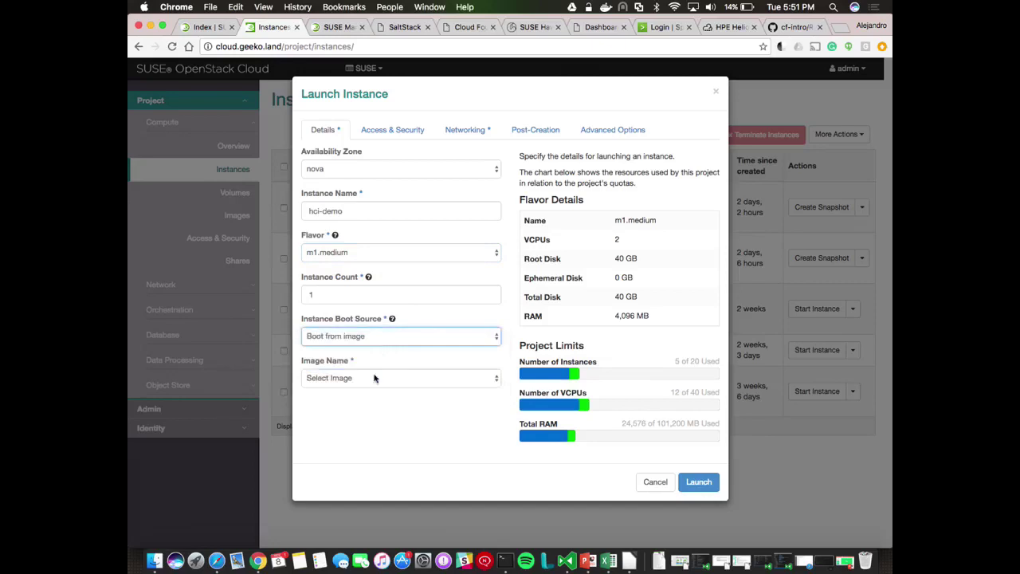
pyautogui.click(373, 375)
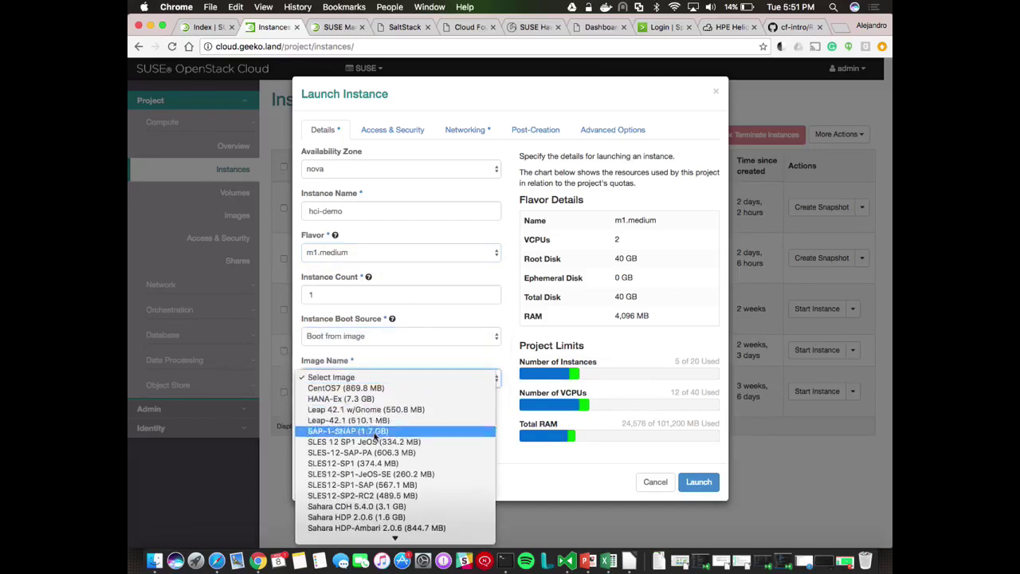
pyautogui.click(378, 464)
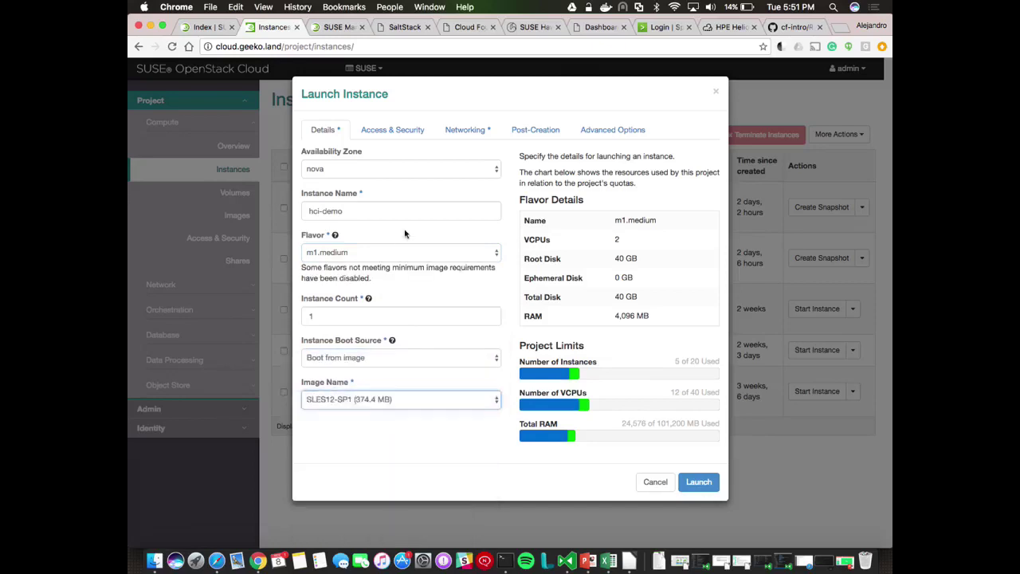
# Add the Allow All security group, the user's key pair and the fixed network, then launch
pyautogui.click(396, 130)
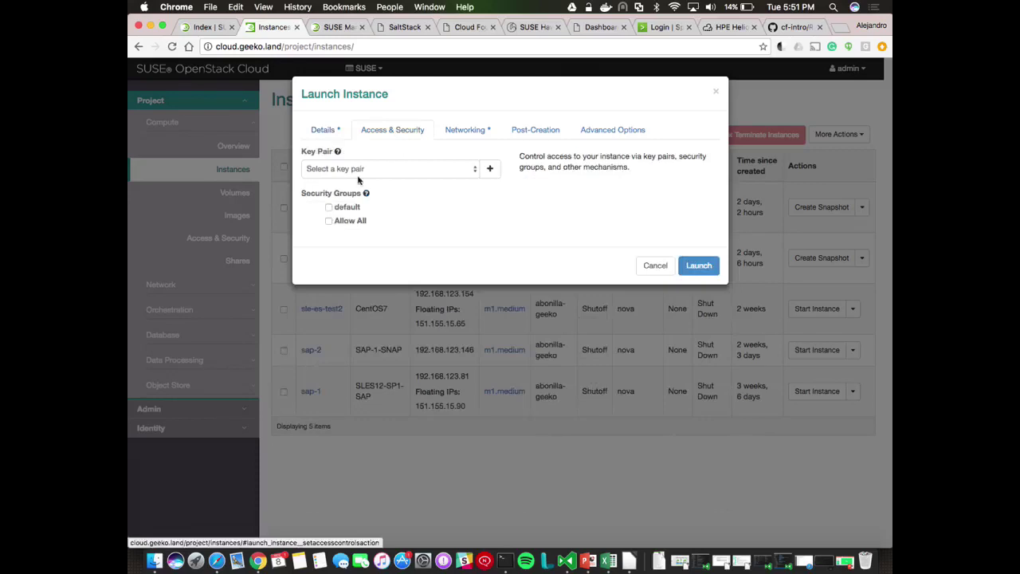
pyautogui.click(330, 222)
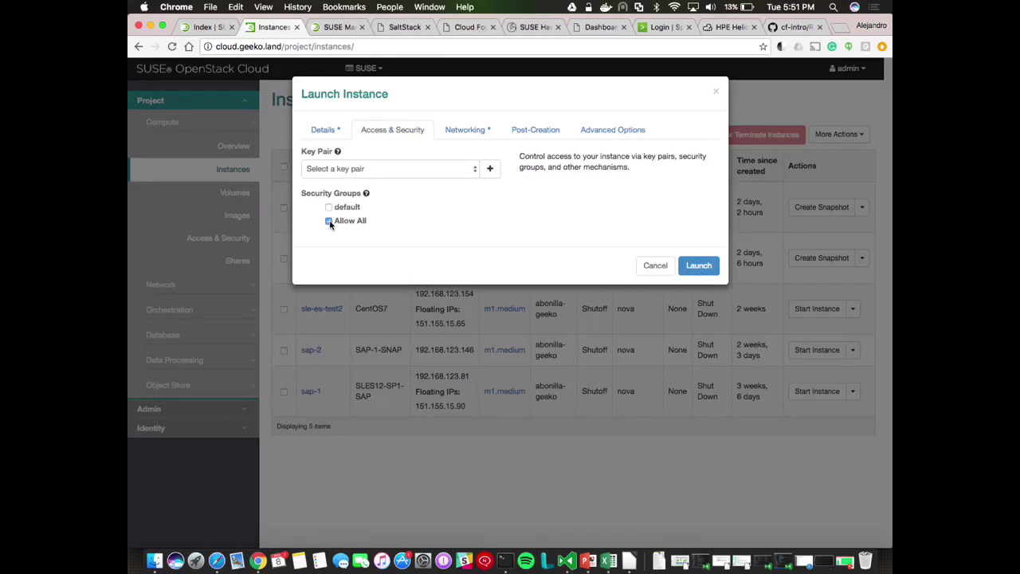
pyautogui.click(378, 171)
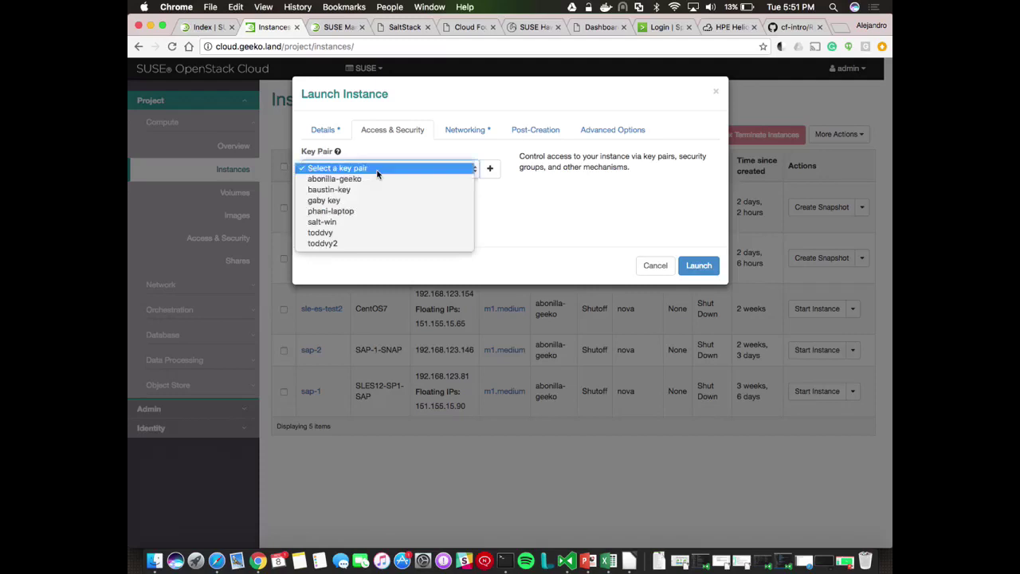
pyautogui.click(406, 178)
pyautogui.click(456, 131)
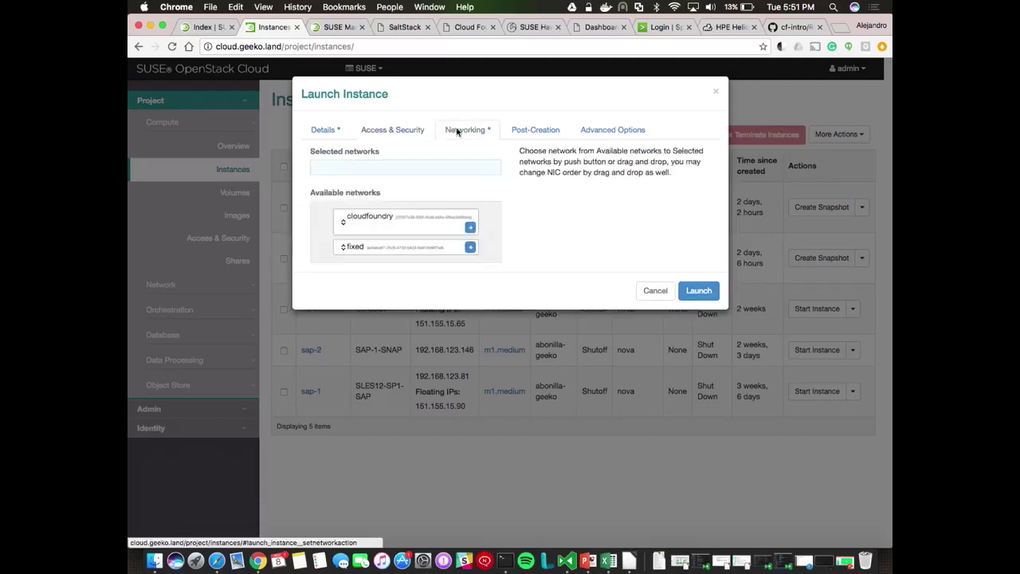
pyautogui.click(471, 244)
pyautogui.click(699, 288)
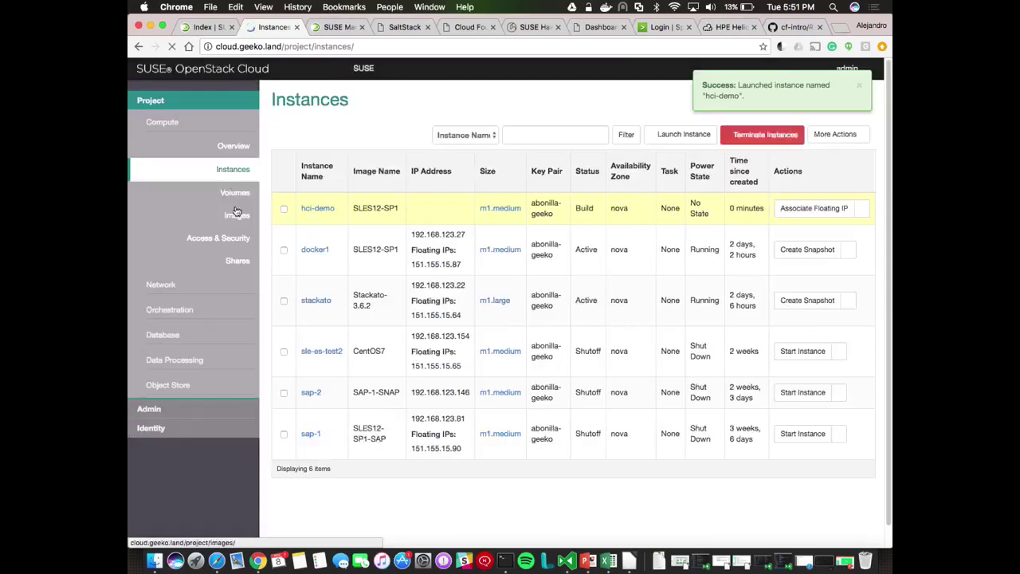
# Create a 10GB volume named hci-vol from the Volumes page
pyautogui.click(235, 194)
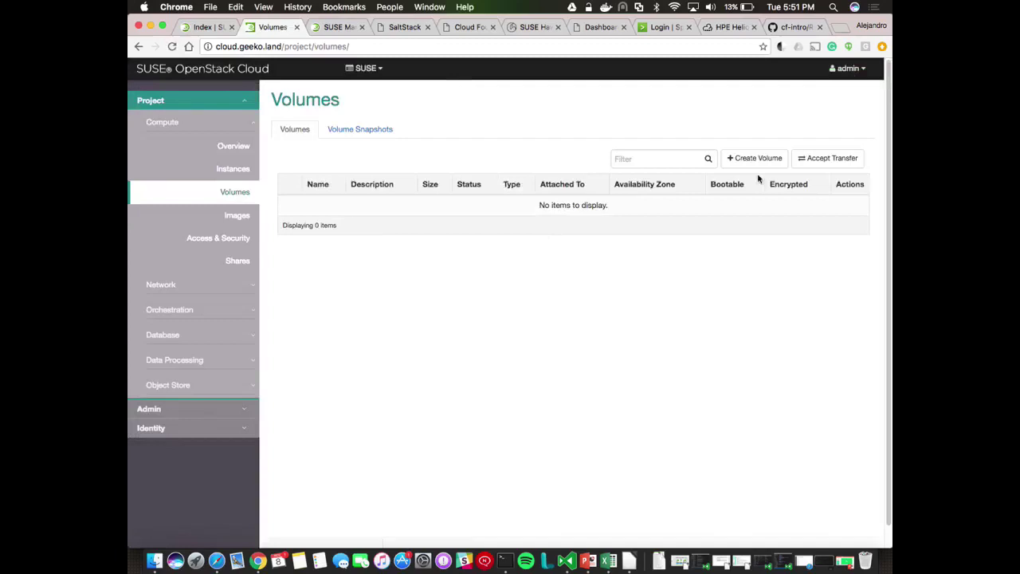
pyautogui.click(763, 161)
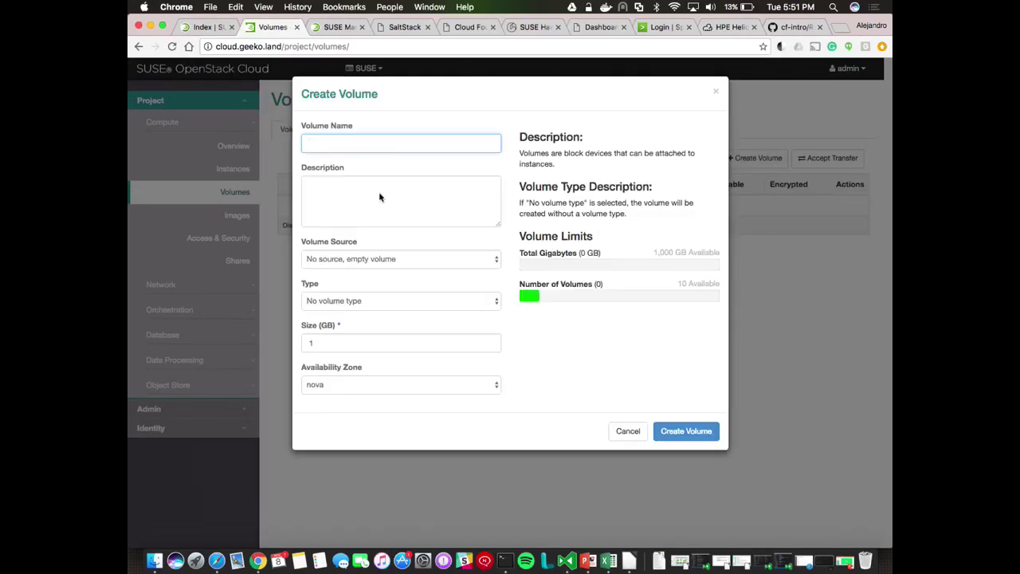
pyautogui.click(346, 340)
pyautogui.press('BackSpace')
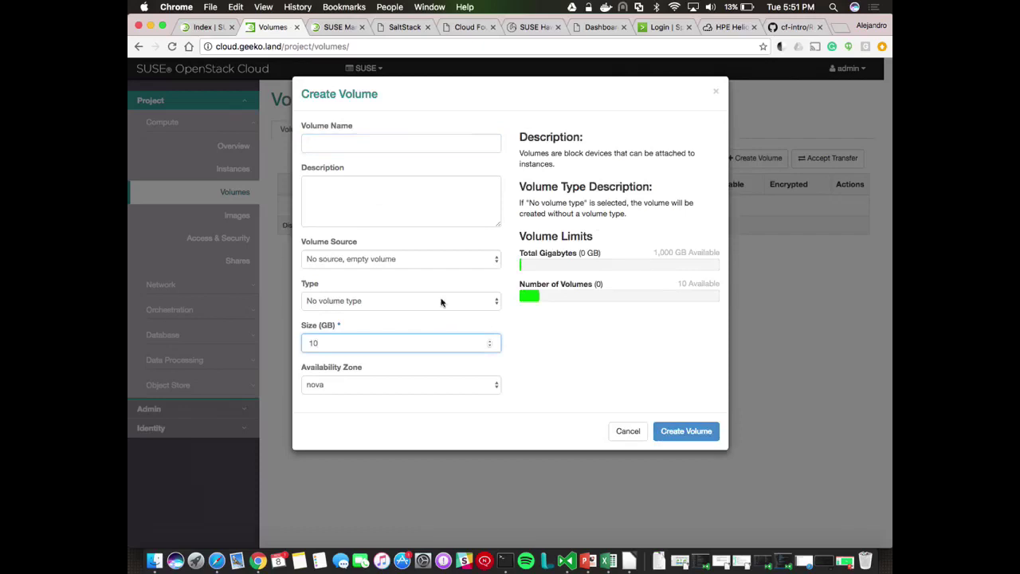
pyautogui.click(370, 142)
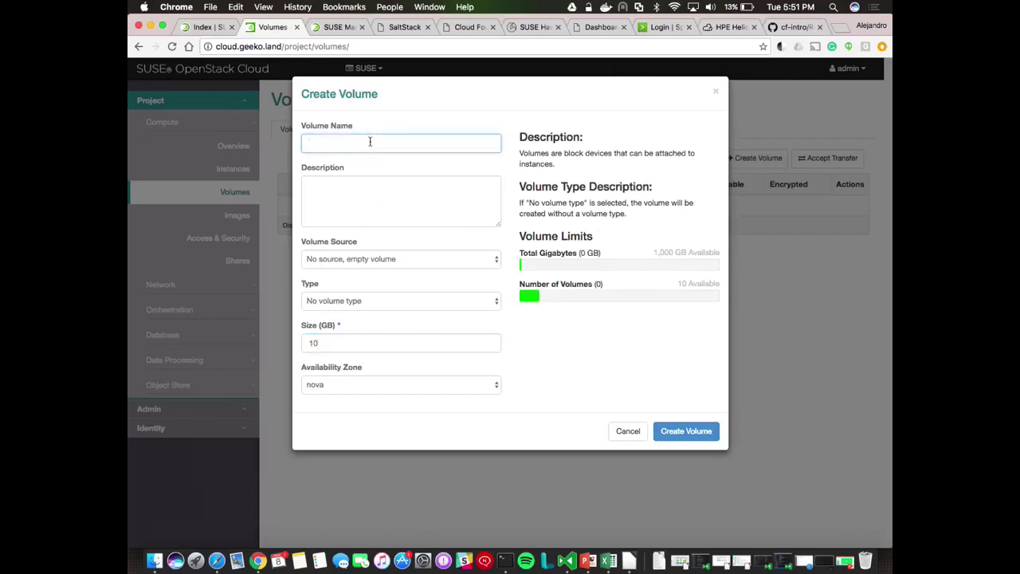
pyautogui.write('hci-vol')
pyautogui.click(698, 431)
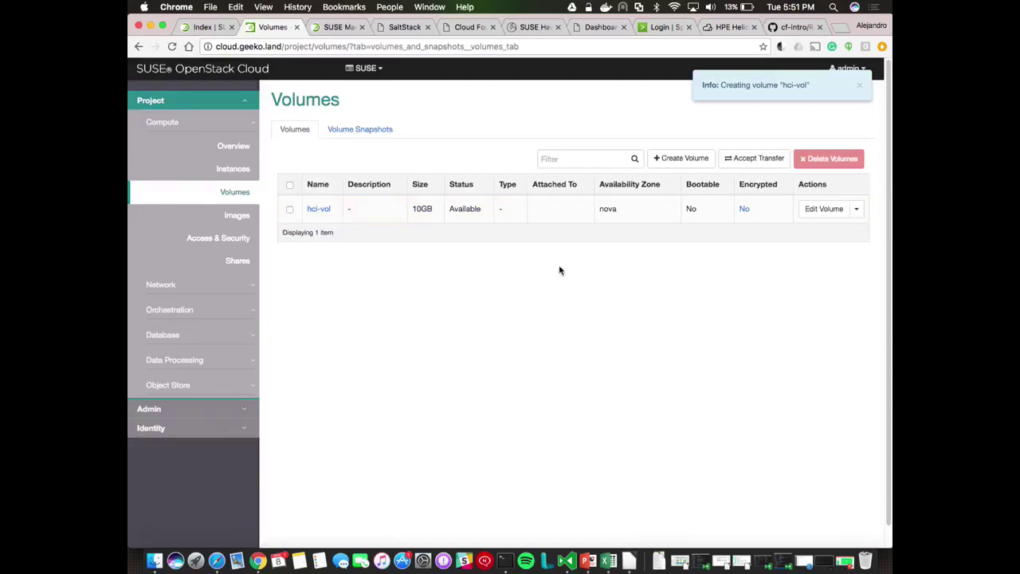
# Attach hci-vol to the hci-demo instance and highlight its /dev/vdb device path
pyautogui.click(857, 210)
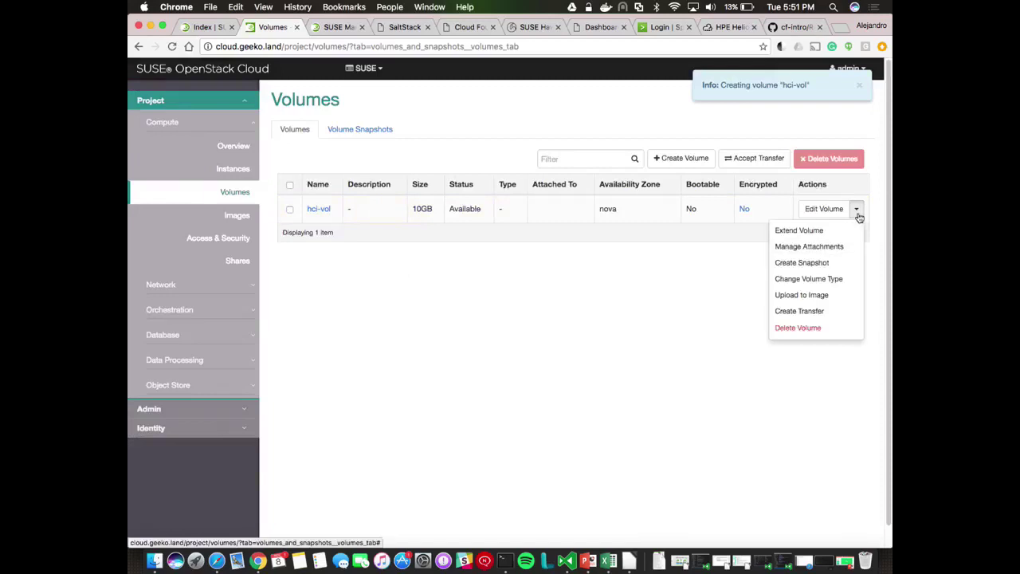
pyautogui.click(821, 247)
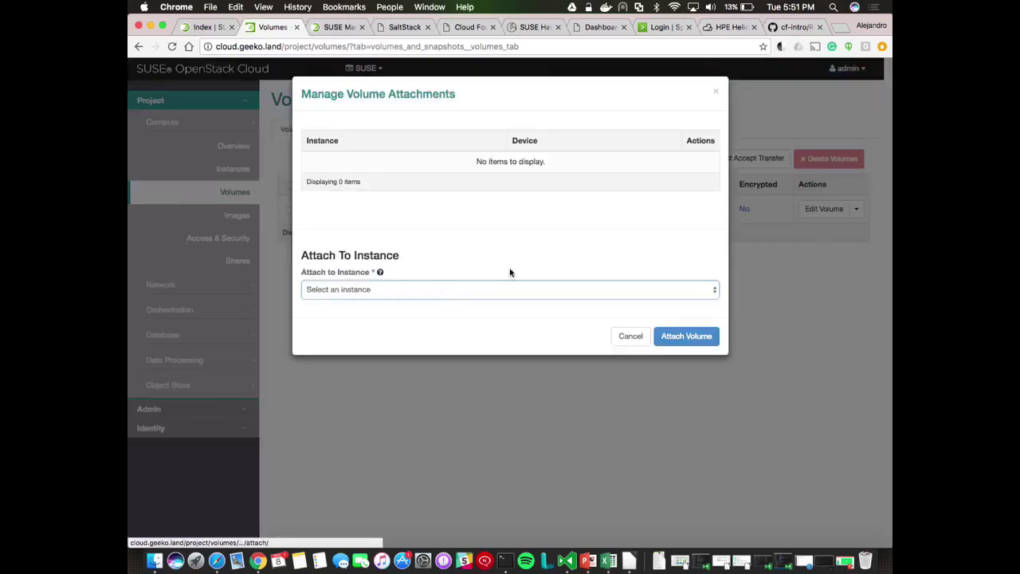
pyautogui.click(440, 292)
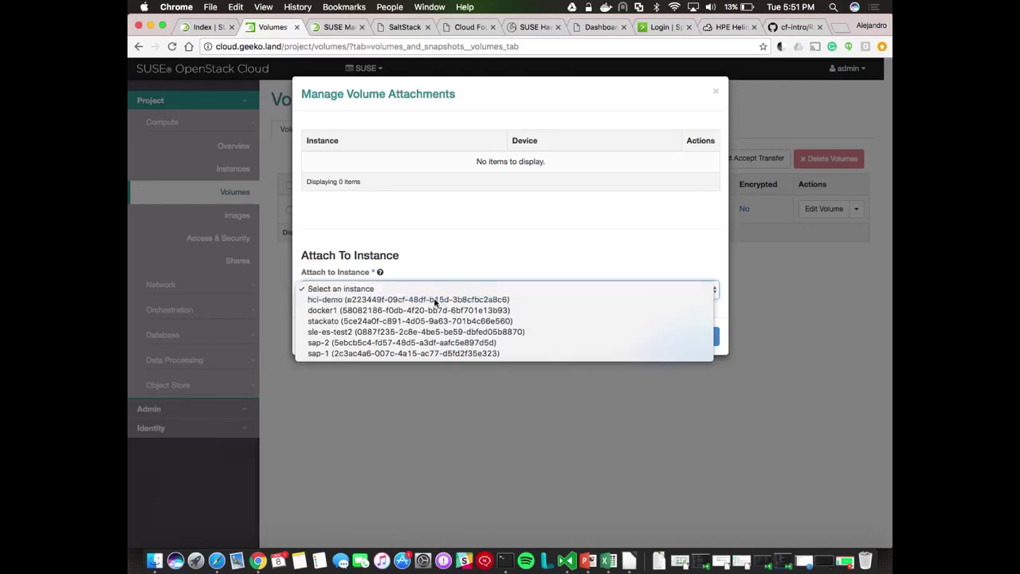
pyautogui.click(435, 299)
pyautogui.click(687, 335)
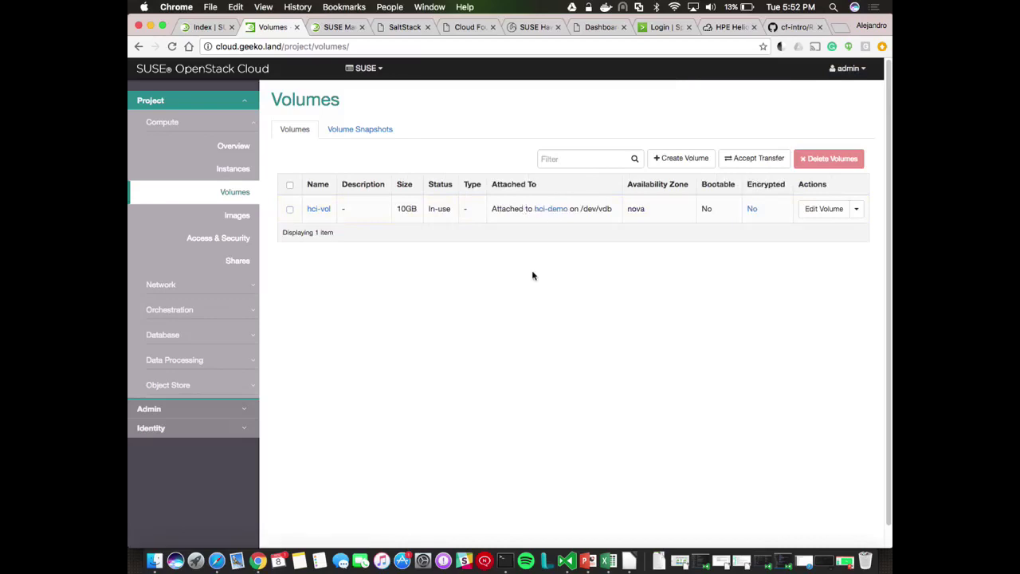
pyautogui.moveTo(580, 209); pyautogui.dragTo(613, 212)
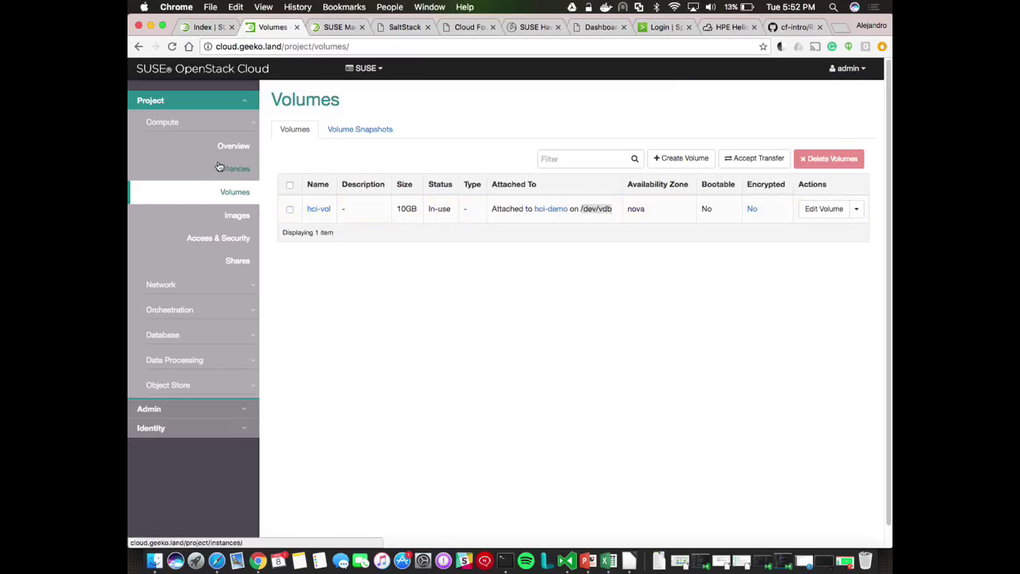
# Open hci-demo's Console tab to watch SUSE Linux Enterprise Server 12 SP1 boot
pyautogui.click(219, 166)
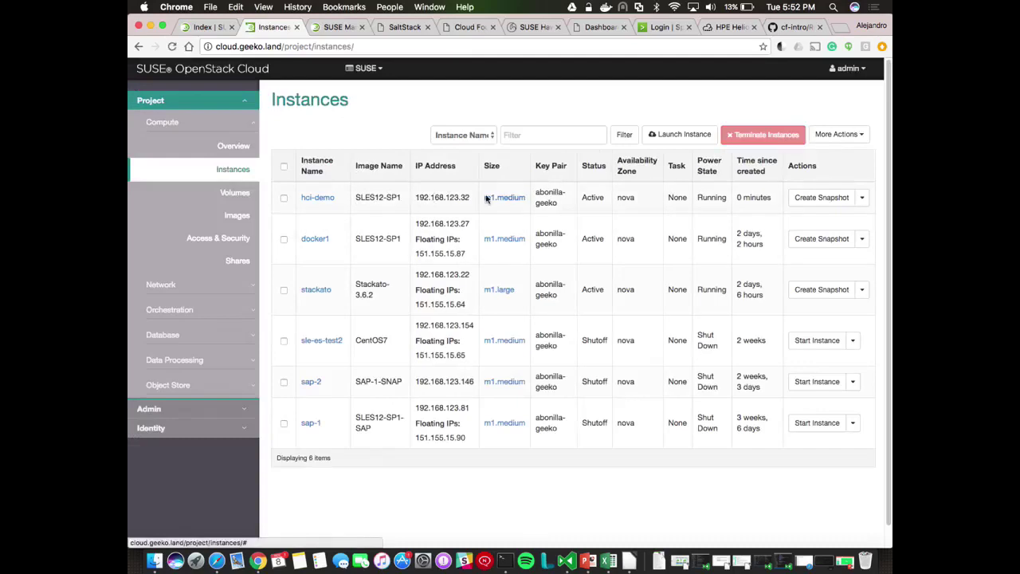
pyautogui.click(322, 197)
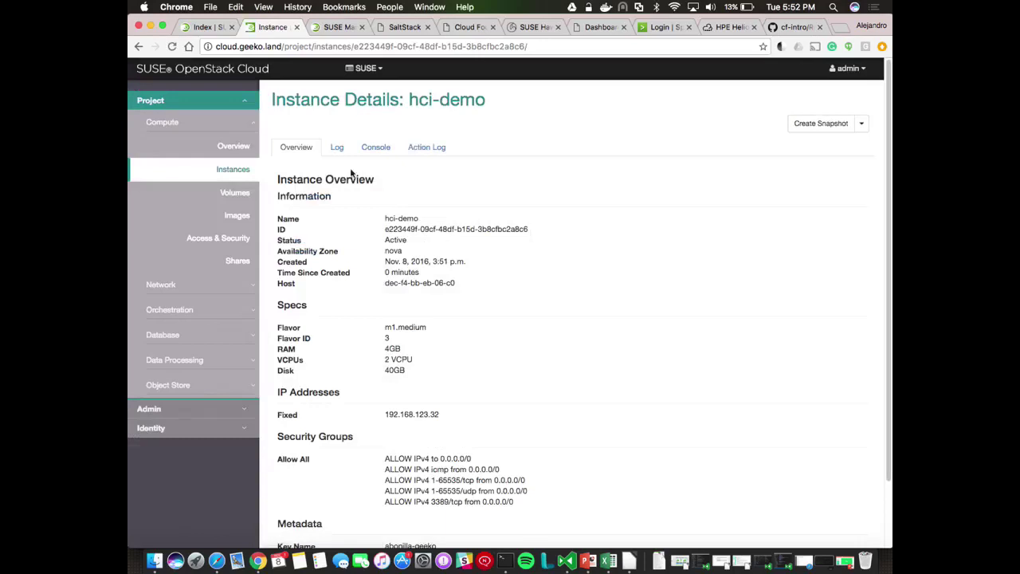
pyautogui.click(371, 151)
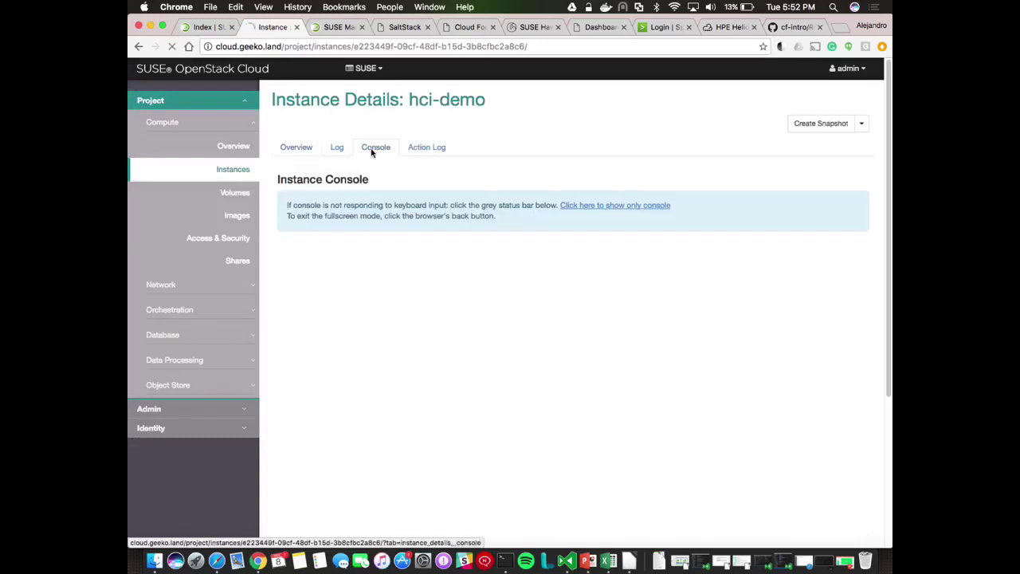
pyautogui.scroll(-1, 268, 213)
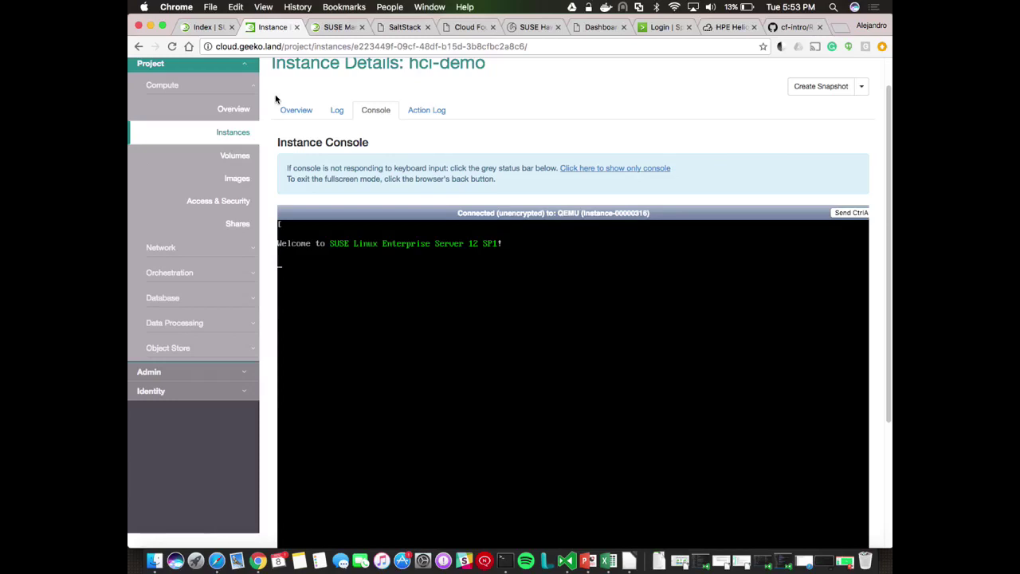
# Reload the hci-demo page through a trimmed address, then go back to the Instances list
pyautogui.click(469, 49)
pyautogui.click(323, 48)
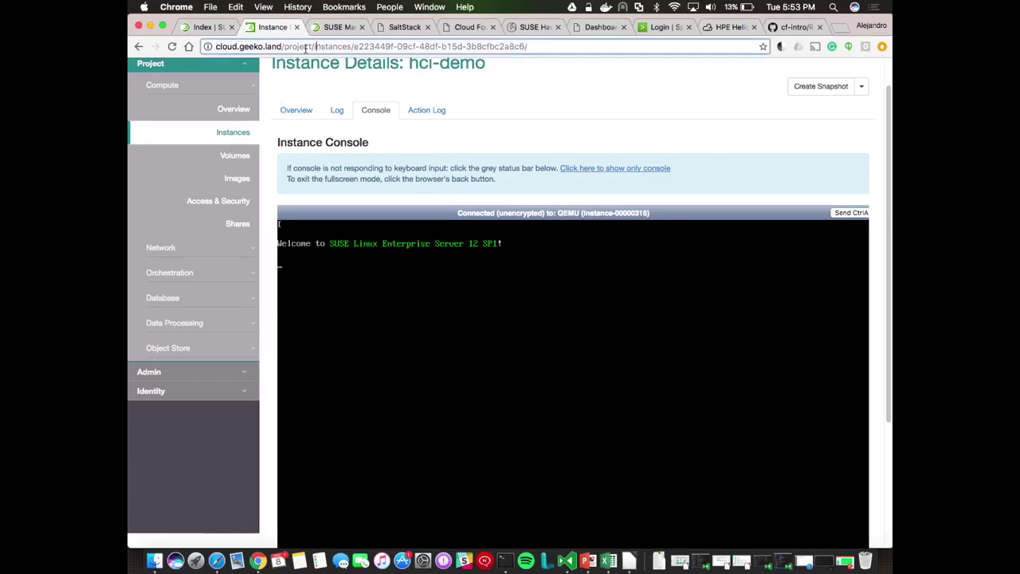
pyautogui.moveTo(284, 46); pyautogui.dragTo(527, 46)
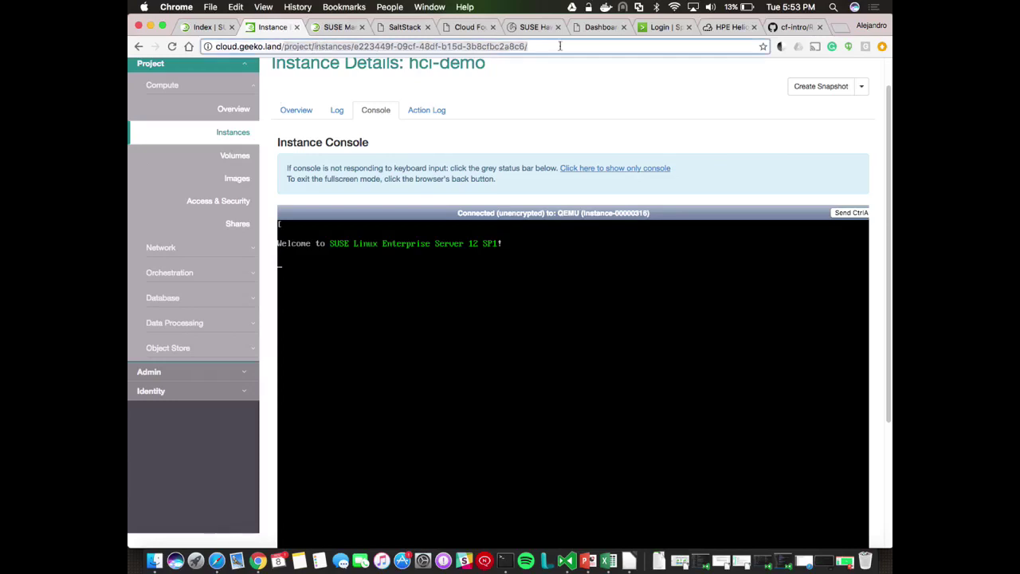
pyautogui.press('BackSpace')
pyautogui.press('Return')
pyautogui.click(295, 112)
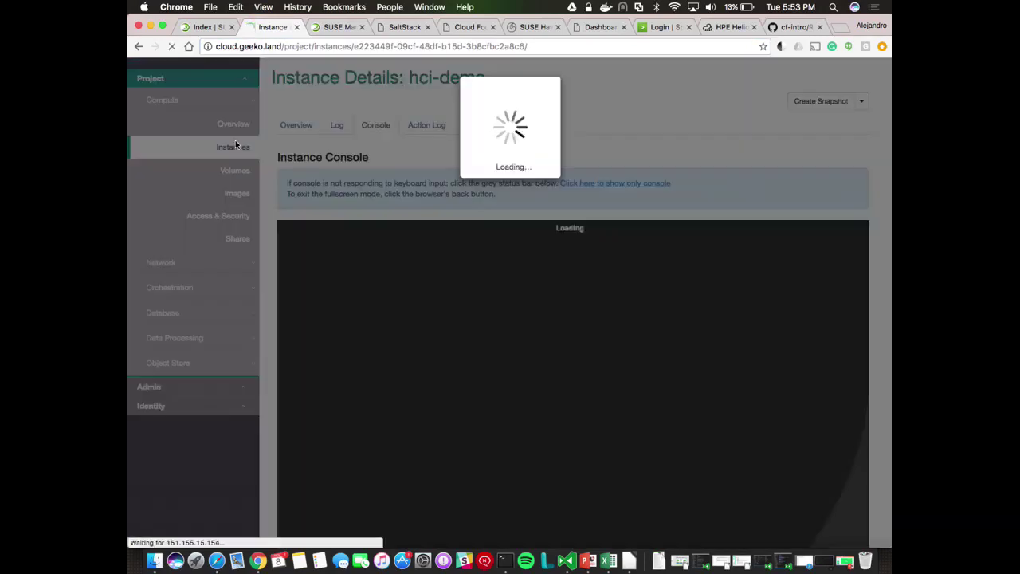
pyautogui.click(234, 147)
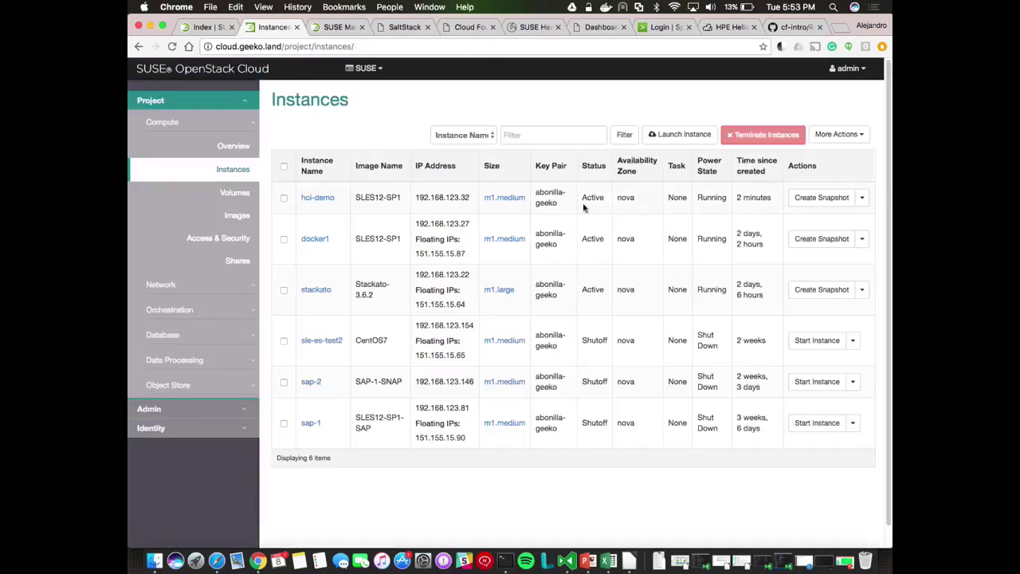
# Associate floating IP 151.155.15.91 with hci-demo and open its instance details
pyautogui.click(861, 198)
pyautogui.click(824, 221)
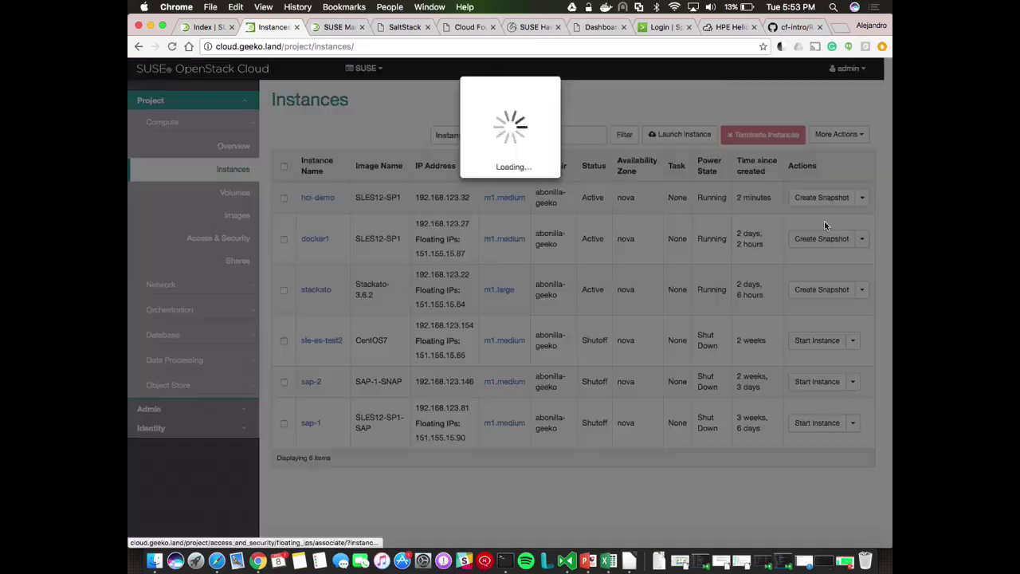
pyautogui.click(388, 169)
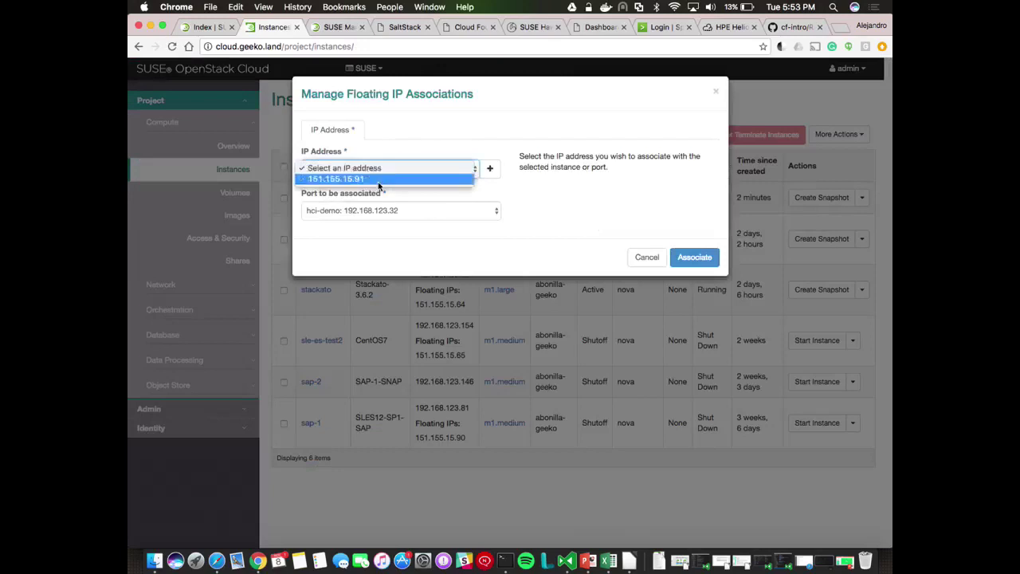
pyautogui.click(378, 182)
pyautogui.click(694, 257)
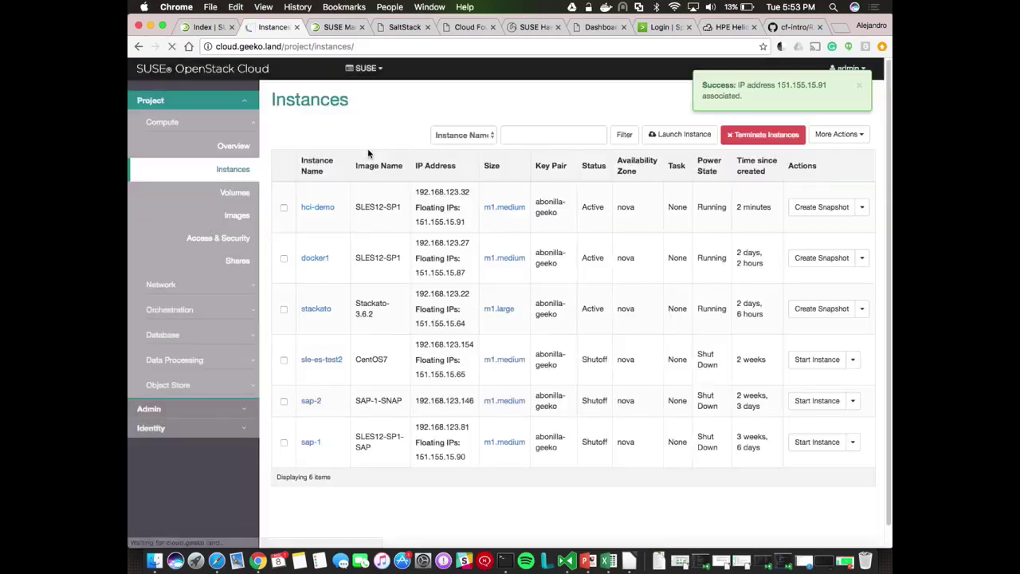
pyautogui.click(323, 210)
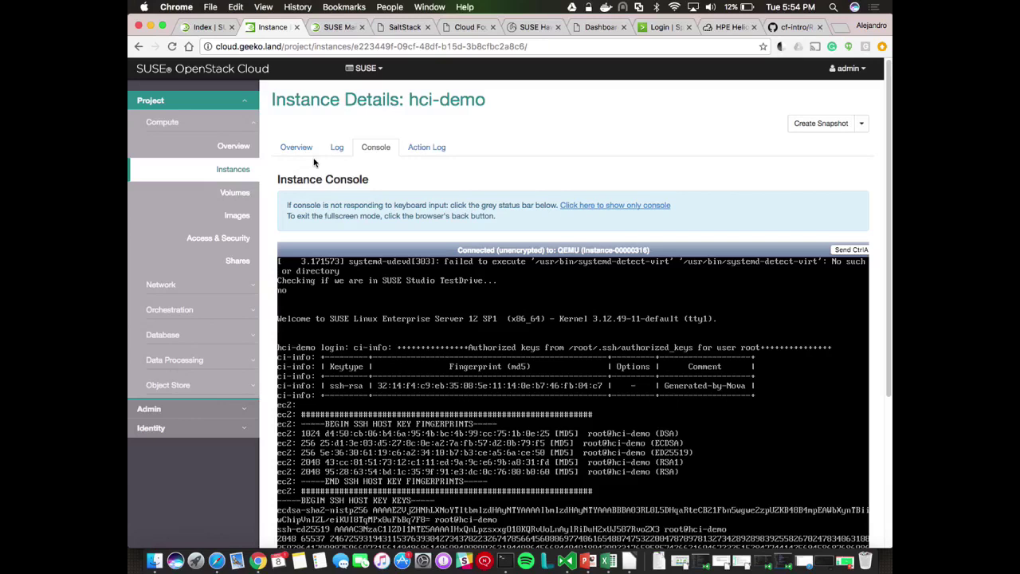
# Sign in to SUSE Manager as admin with the account password and scan the Systems Overview
pyautogui.click(339, 28)
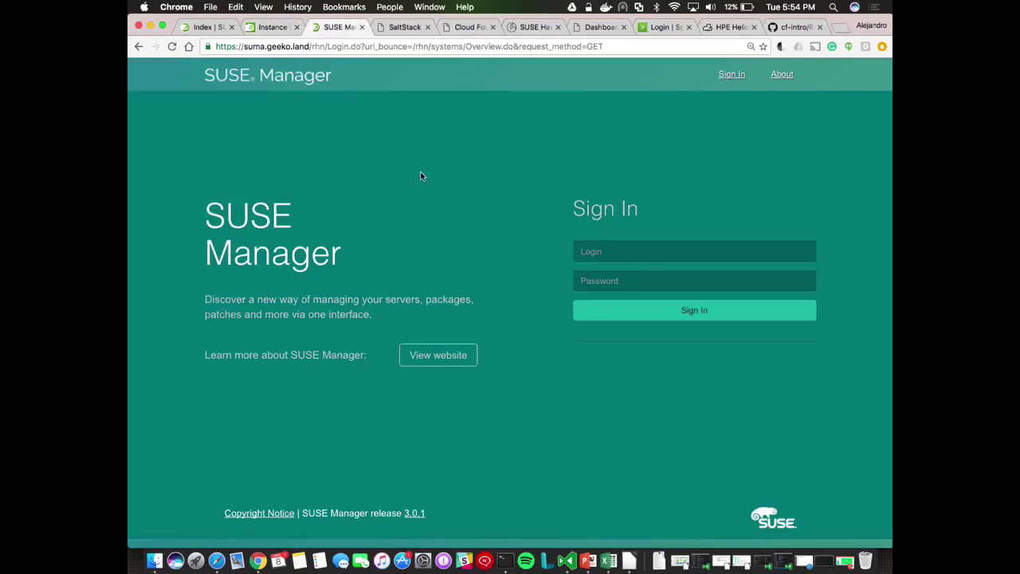
pyautogui.click(618, 249)
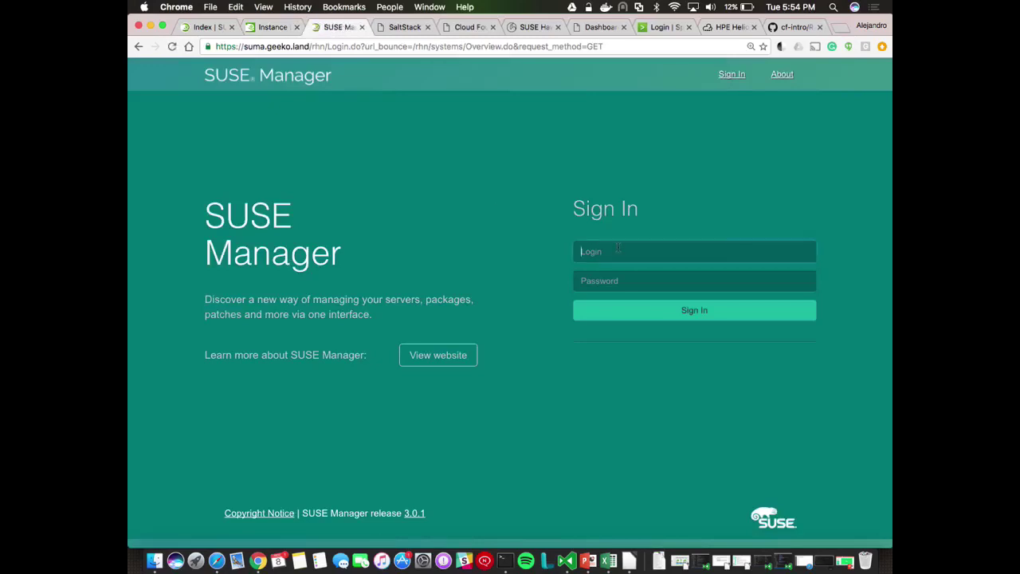
pyautogui.write('admin')
pyautogui.press('Tab')
pyautogui.write('•')
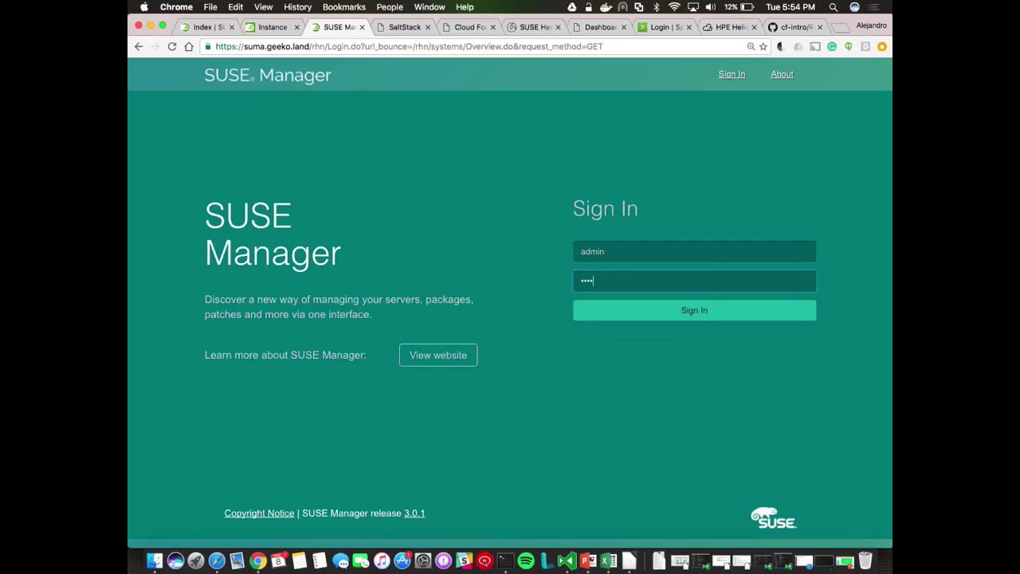
pyautogui.write('•••••••••')
pyautogui.press('Return')
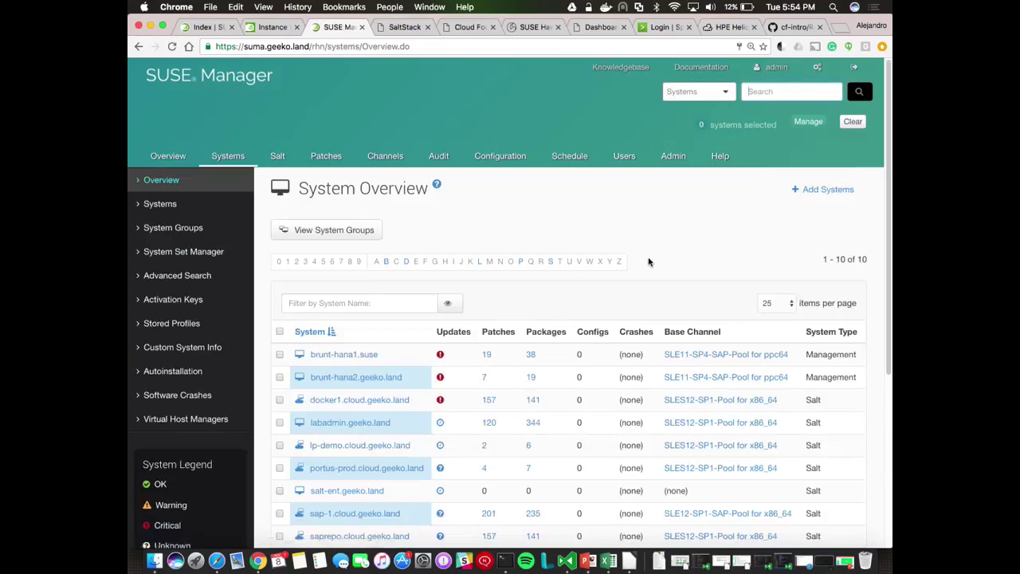
pyautogui.scroll(-5, 649, 261)
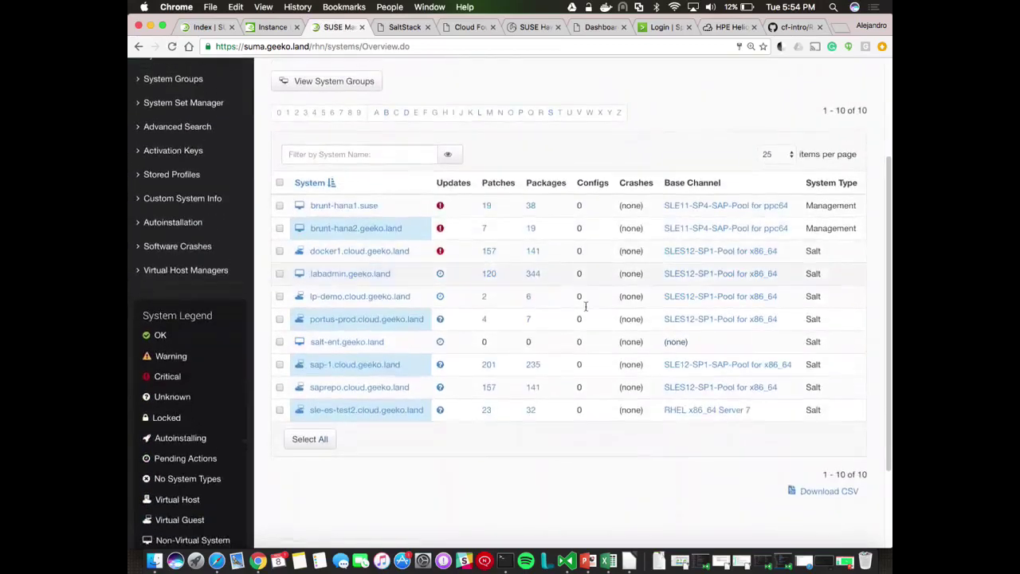
pyautogui.scroll(1, 479, 453)
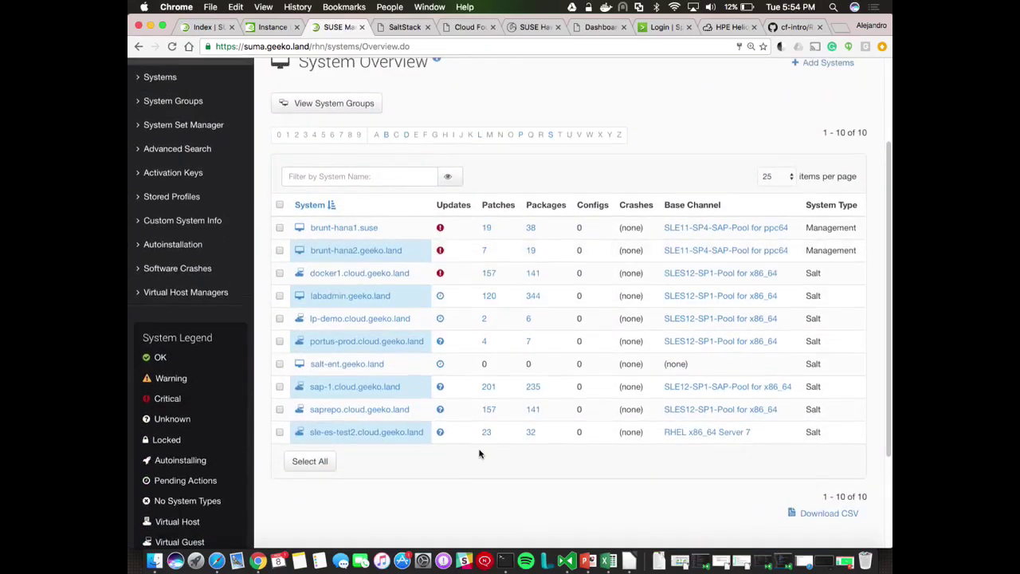
# Glance at the hci-demo console, then recheck the system list for hci-demo.cloud.geeko.land
pyautogui.hotkey('ctrl', 'shift', 'Tab')
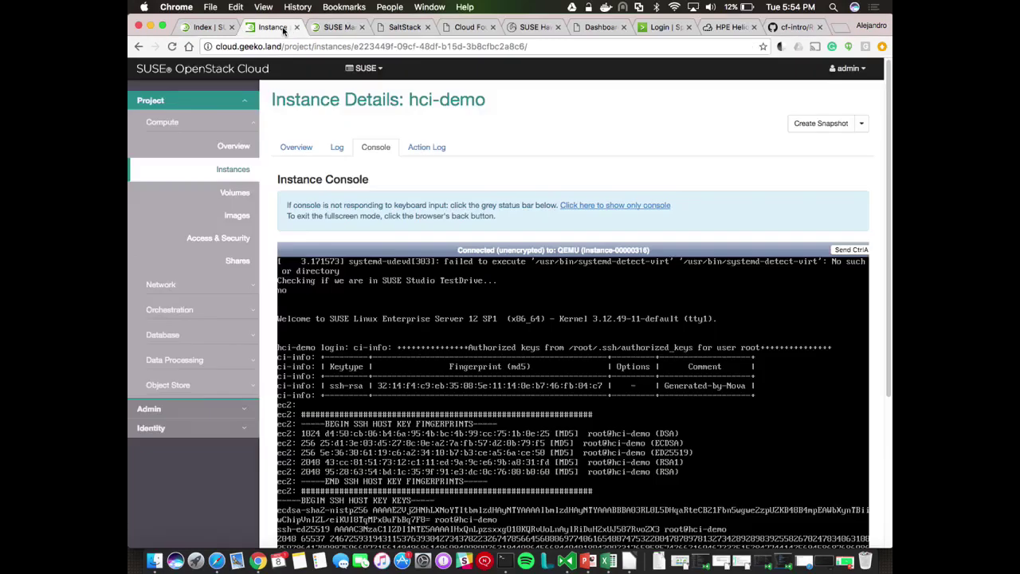
pyautogui.scroll(-5, 268, 338)
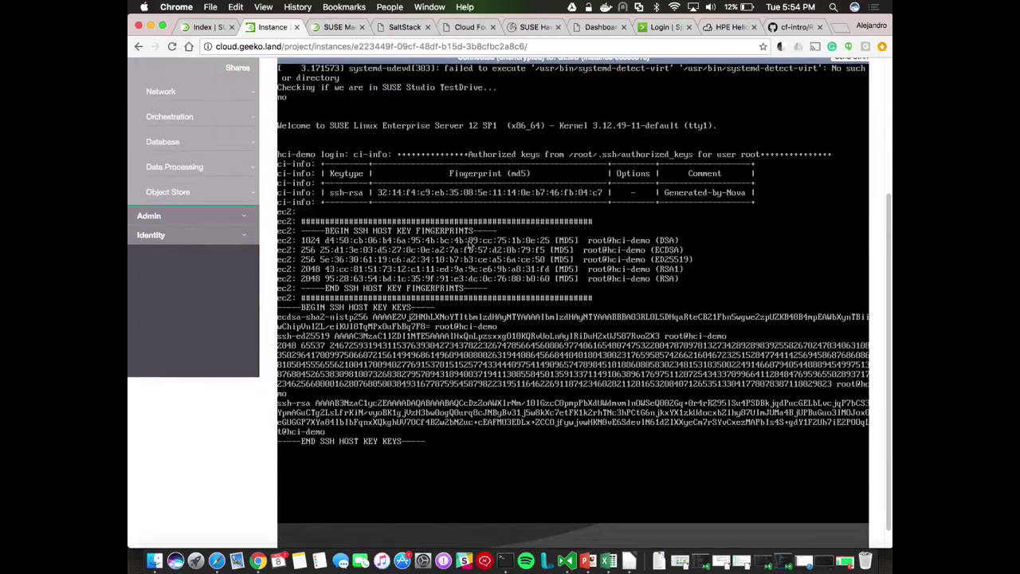
pyautogui.scroll(5, 264, 264)
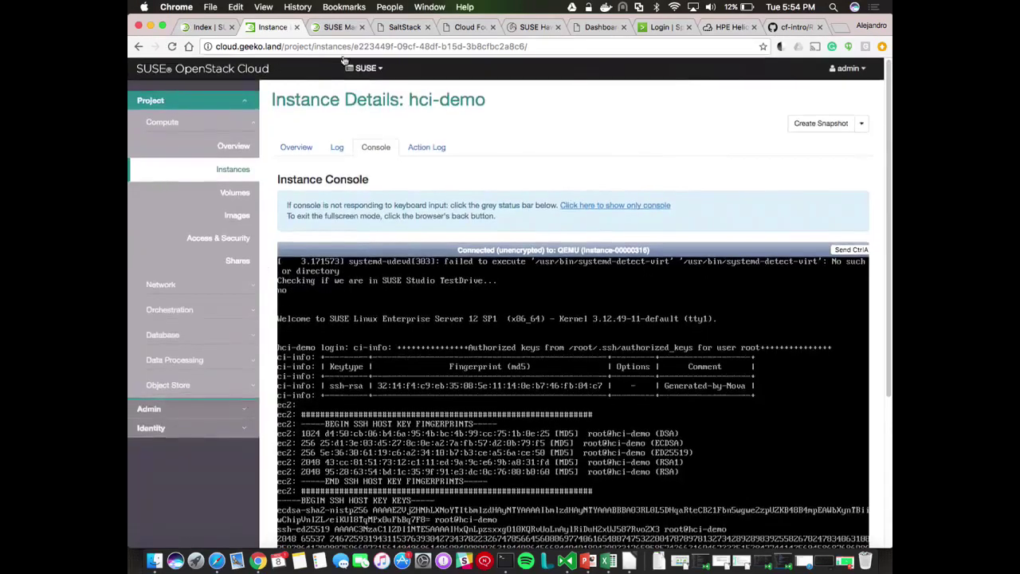
pyautogui.click(334, 27)
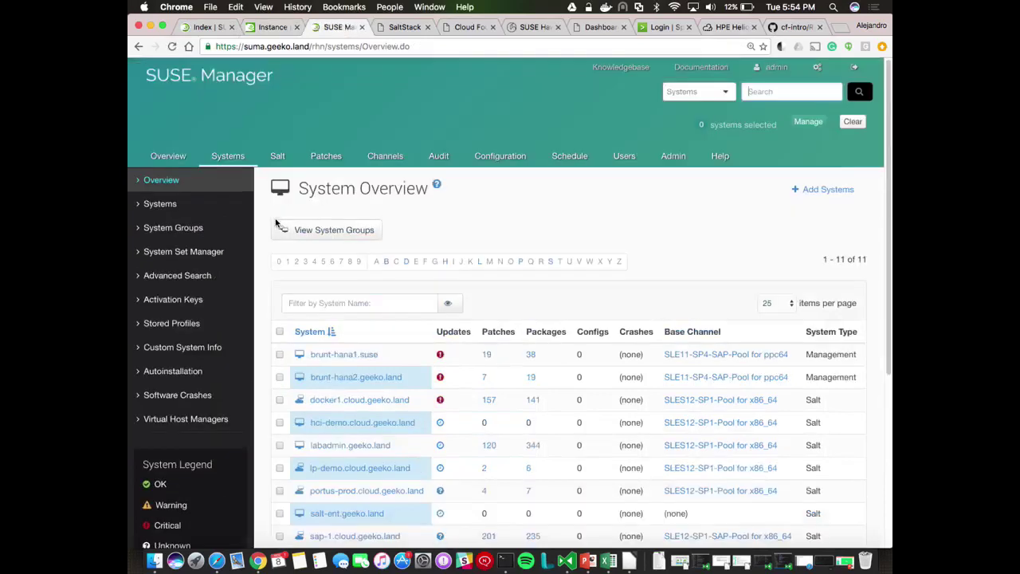
pyautogui.scroll(-5, 274, 318)
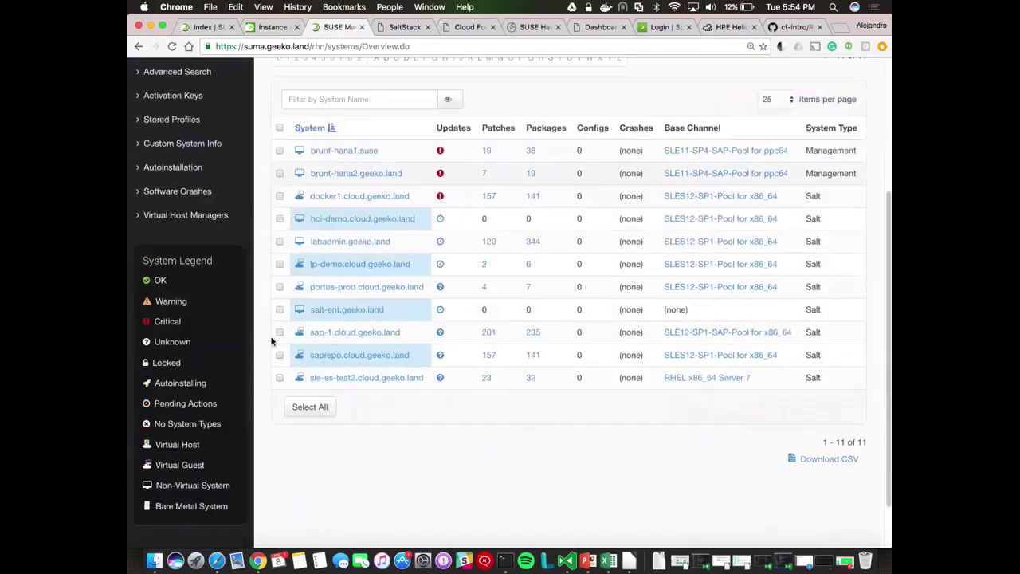